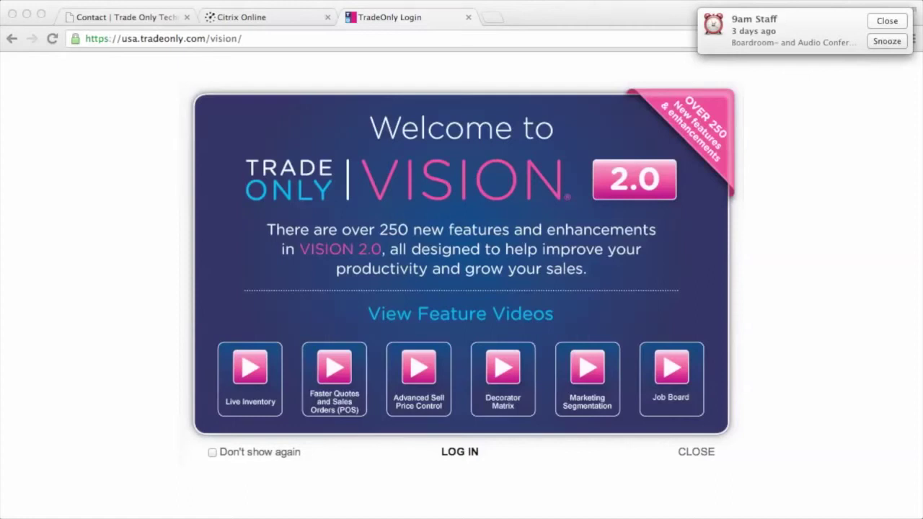
# Step: Dismiss the staff meeting reminder and log in with the account's email and password
pyautogui.click(891, 41)
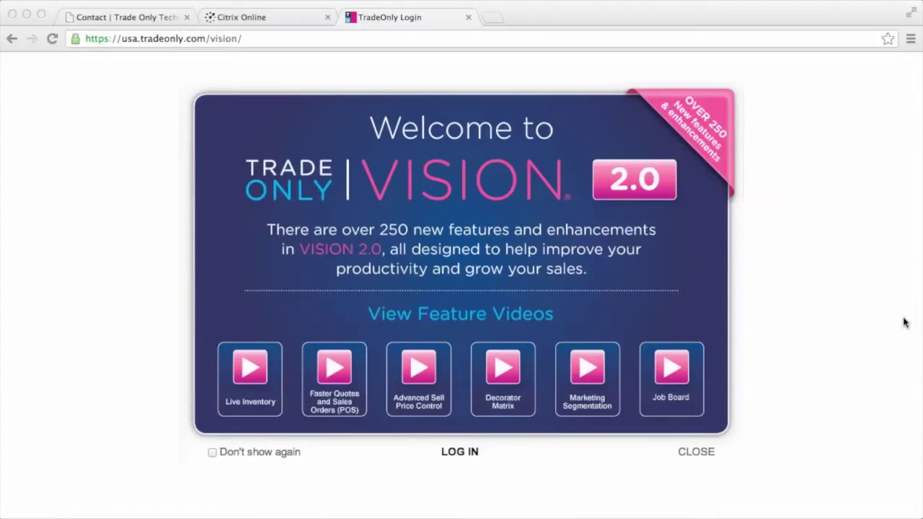
pyautogui.click(459, 453)
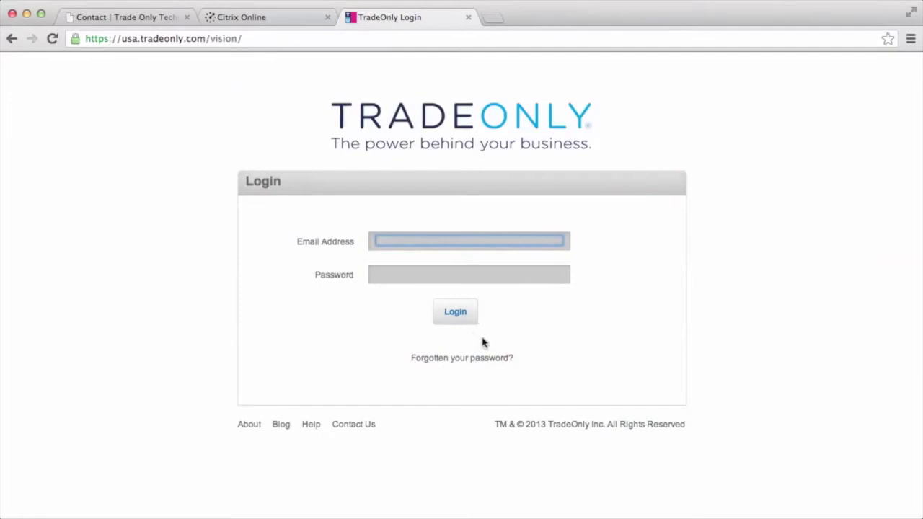
pyautogui.press('Tab')
pyautogui.write('********')
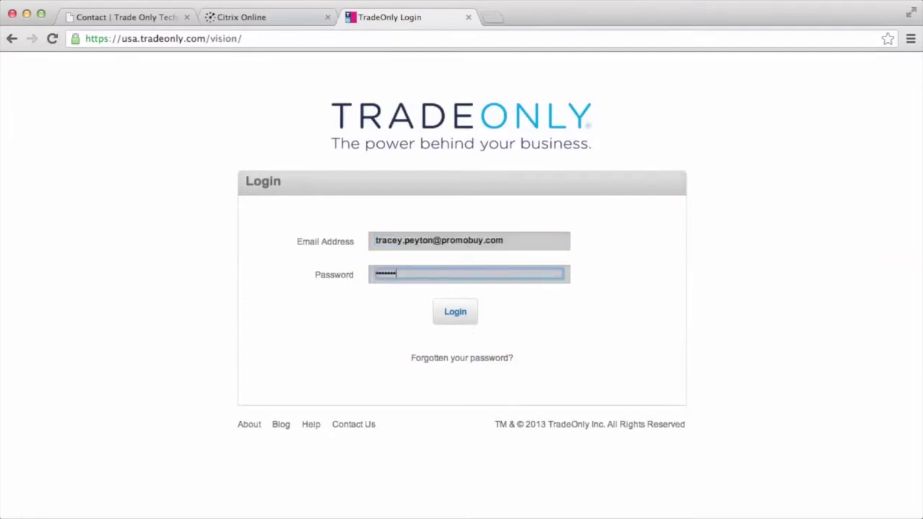
pyautogui.write('*********')
pyautogui.press('Return')
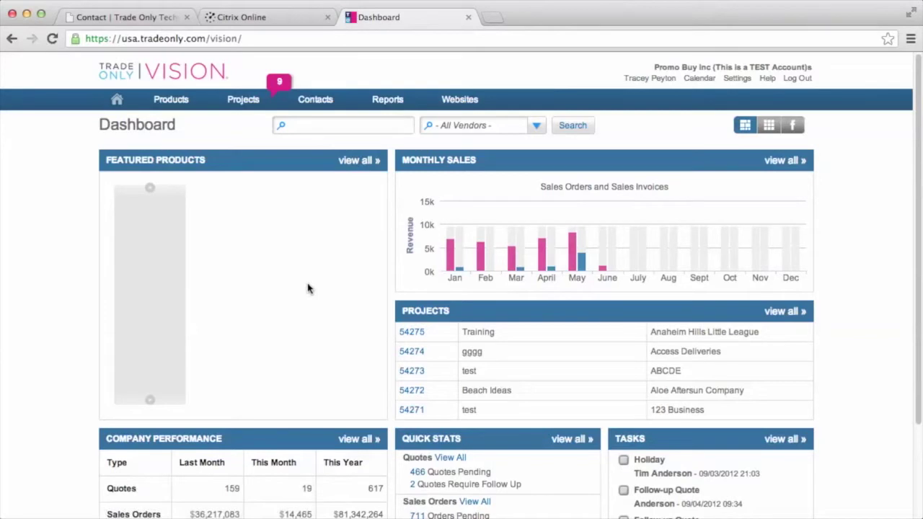
pyautogui.moveTo(167, 106)
pyautogui.scroll(-3, 801, 285)
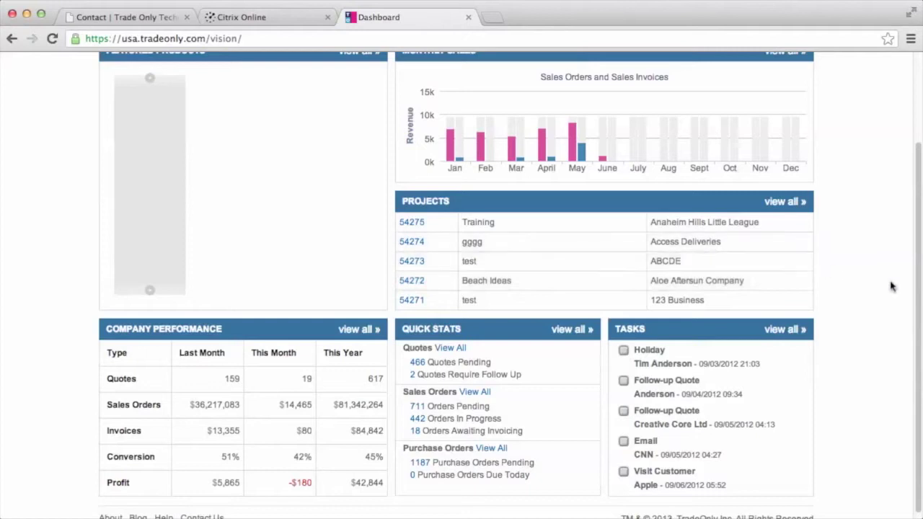
pyautogui.scroll(1, 874, 282)
pyautogui.scroll(1, 874, 281)
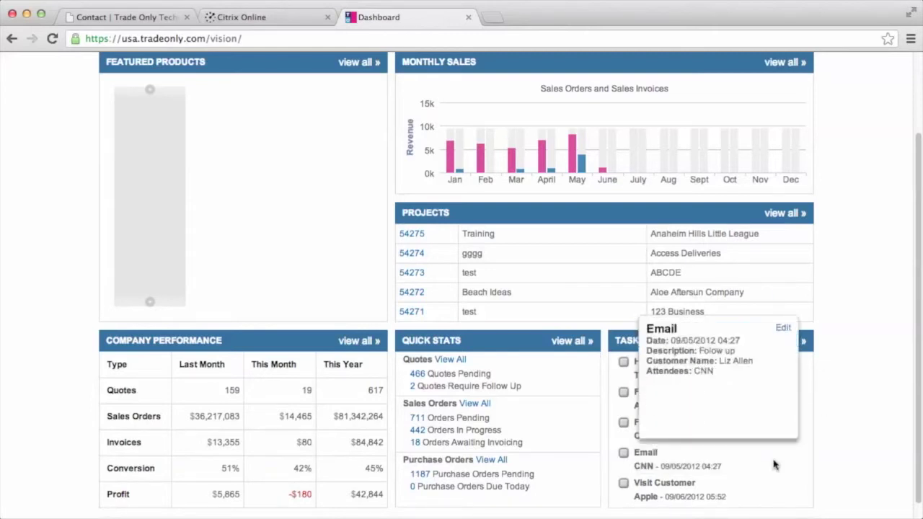
pyautogui.scroll(3, 850, 441)
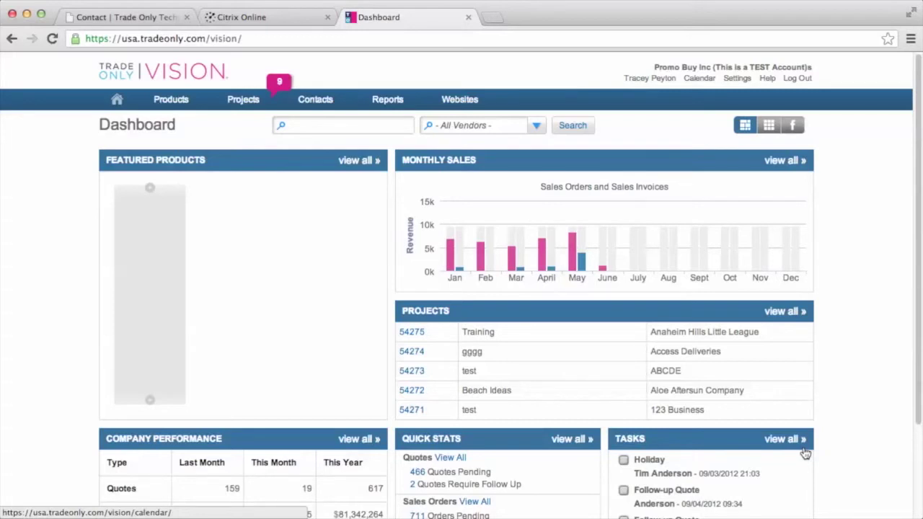
pyautogui.moveTo(235, 98)
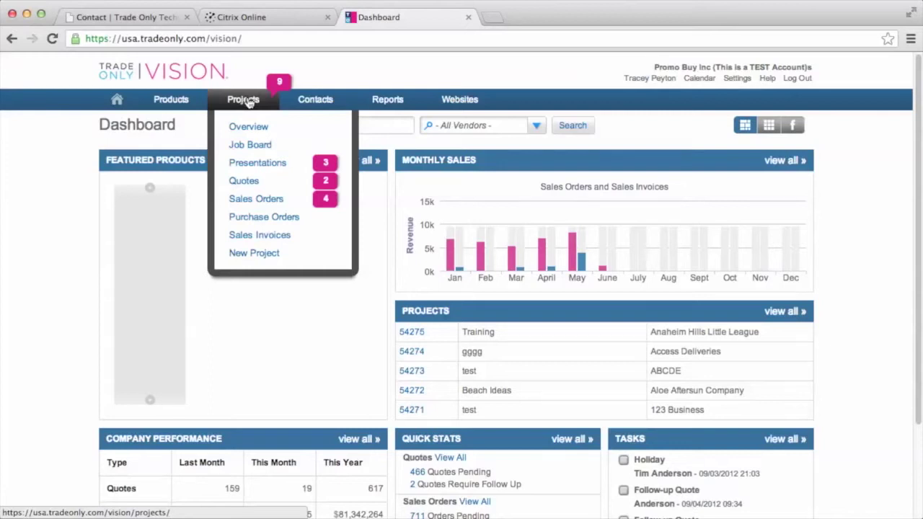
# Step: Open the Projects Overview and bring up the details of project 54275
pyautogui.click(251, 129)
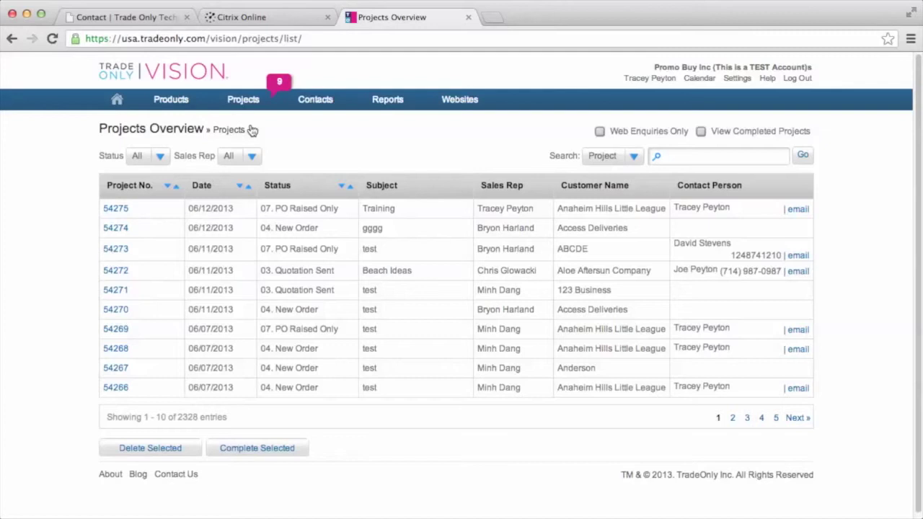
pyautogui.moveTo(231, 99)
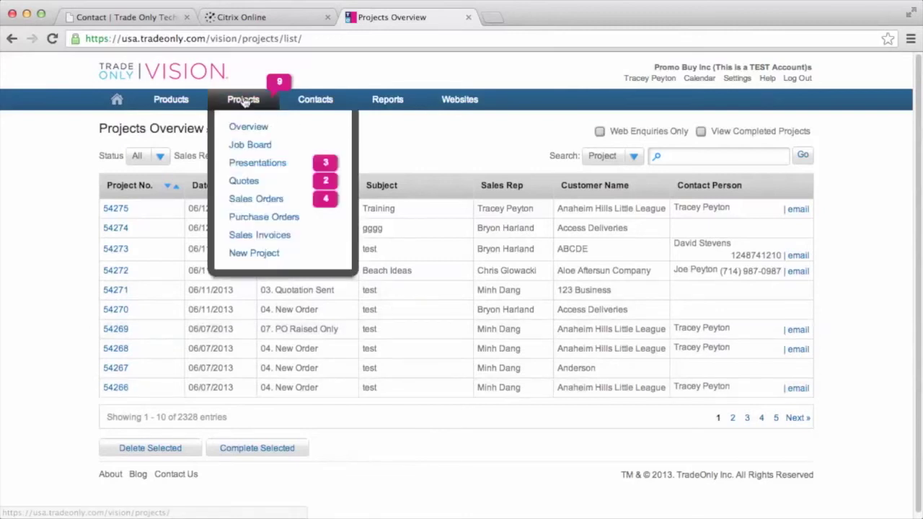
pyautogui.click(115, 208)
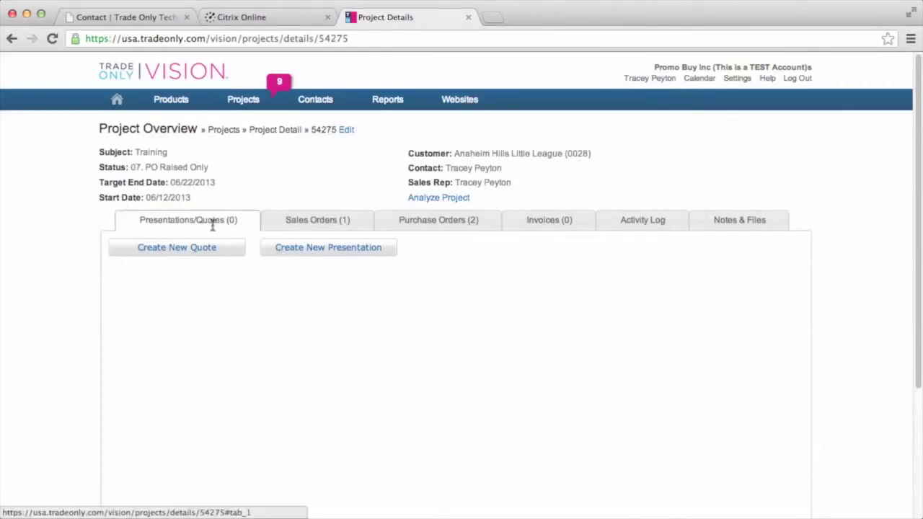
# Step: Review project 54275's sales and purchase orders, then go to the Sales Order Overview
pyautogui.click(308, 222)
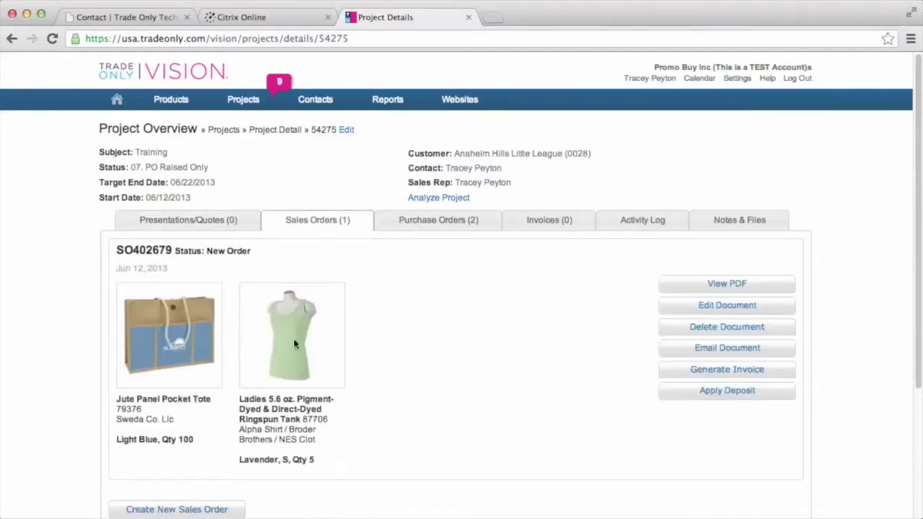
pyautogui.click(449, 225)
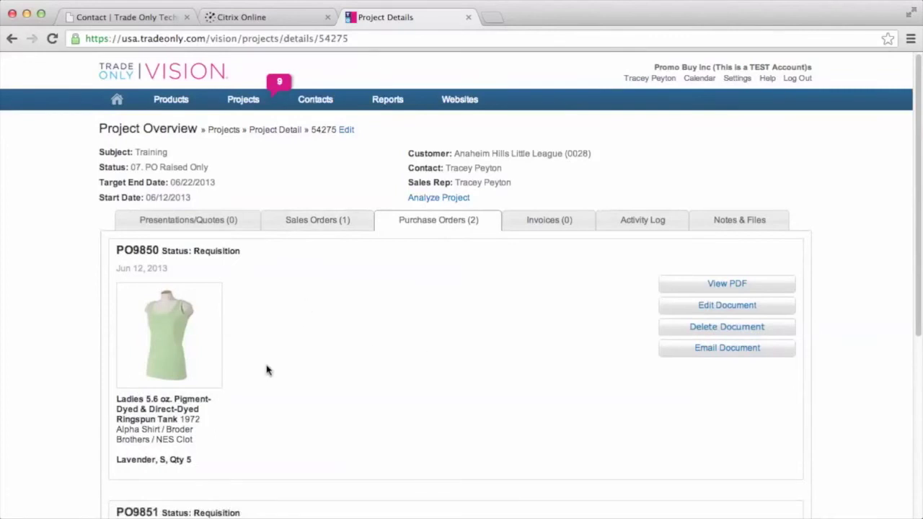
pyautogui.scroll(-5, 288, 389)
pyautogui.scroll(3, 437, 289)
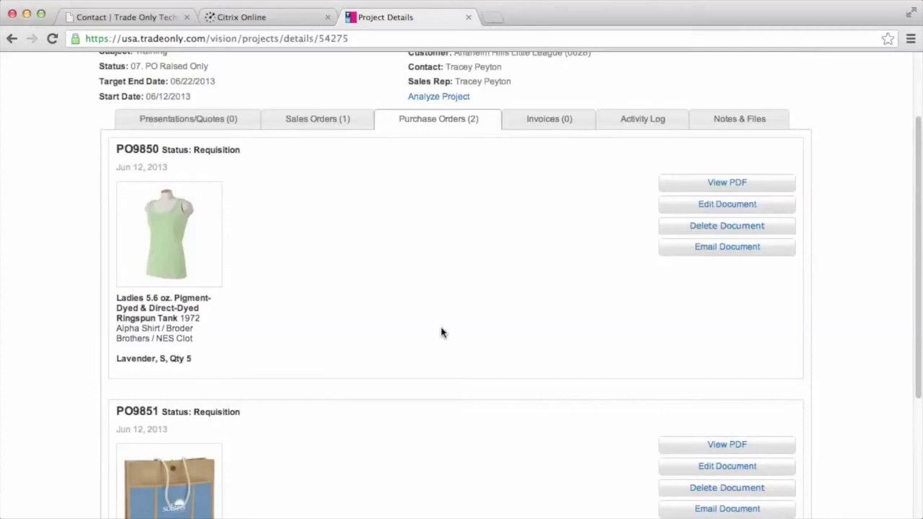
pyautogui.scroll(3, 442, 332)
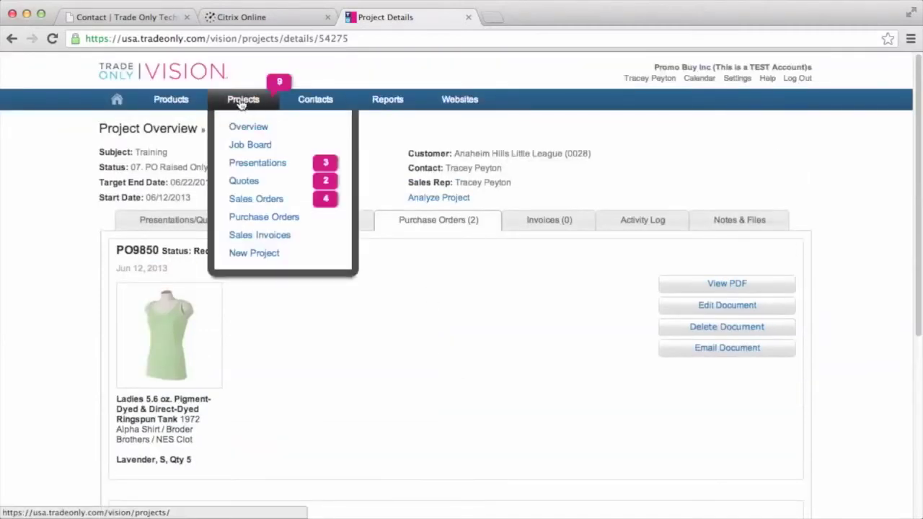
pyautogui.click(246, 205)
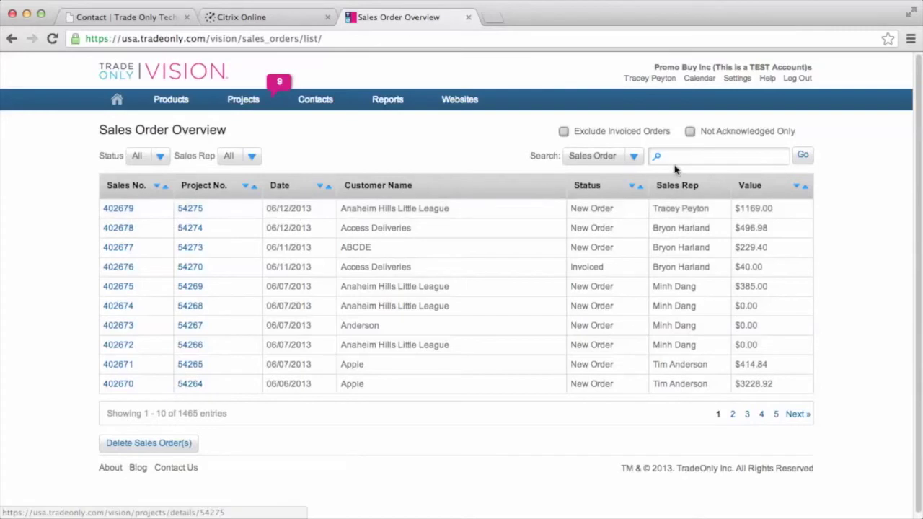
# Step: Search sales orders by Customer for 'Anaheim Hills' and open order 402679
pyautogui.click(635, 160)
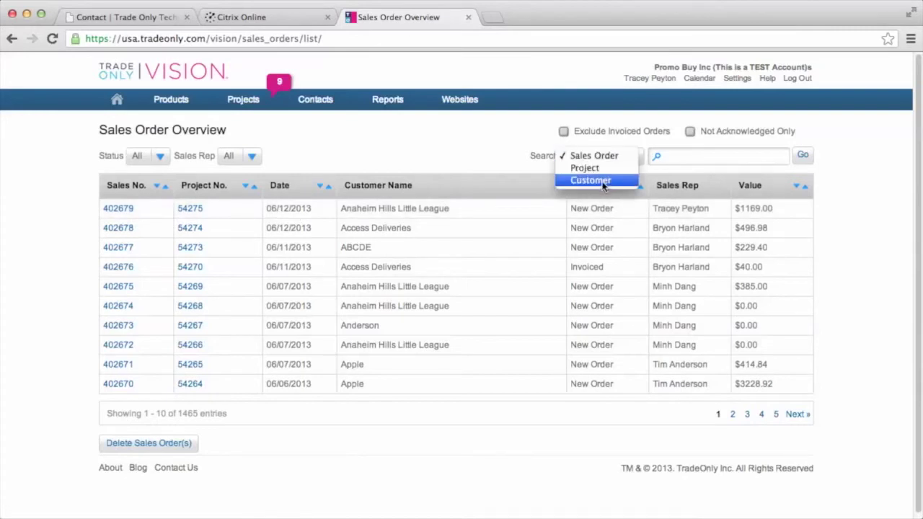
pyautogui.click(604, 181)
pyautogui.click(671, 157)
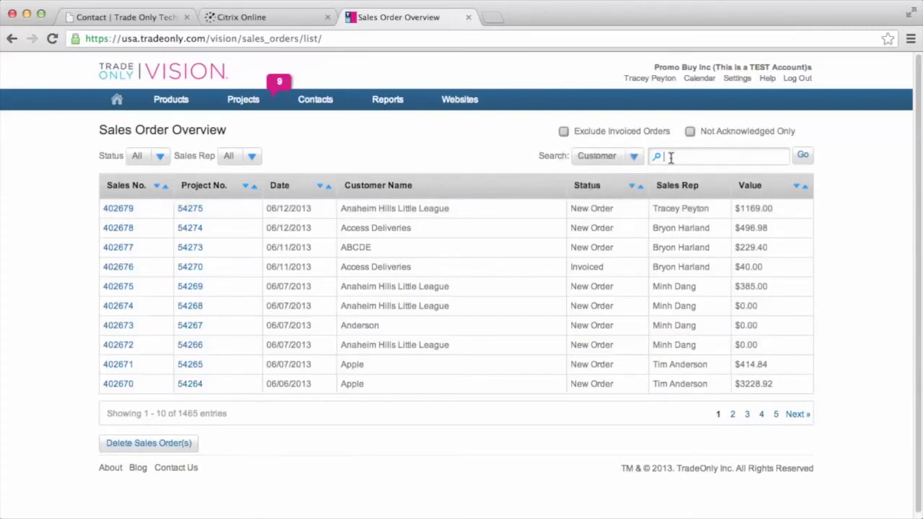
pyautogui.write('Anaheim Hills')
pyautogui.click(803, 157)
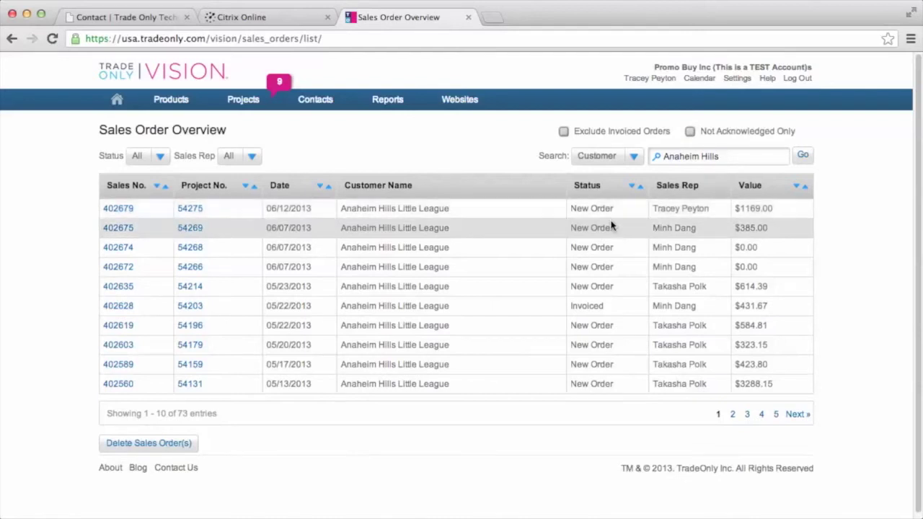
pyautogui.click(118, 208)
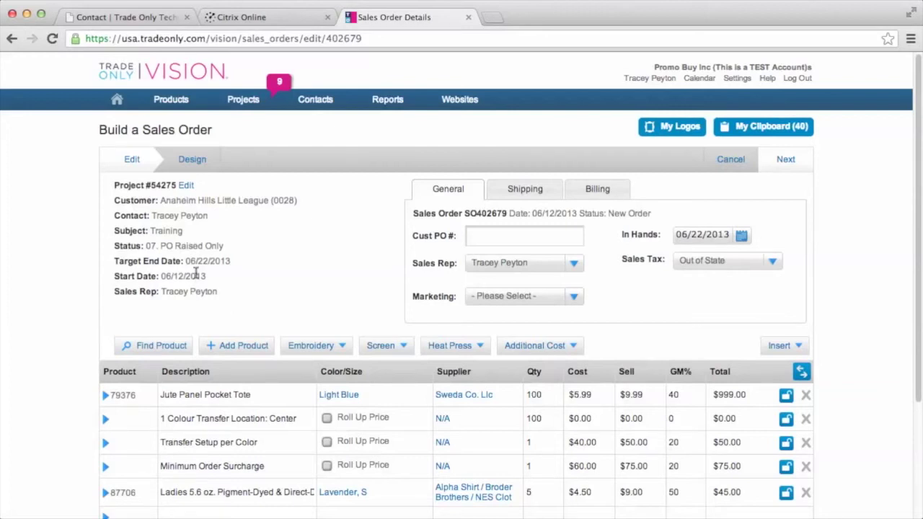
# Step: Show the shipping details of sales order 402679
pyautogui.click(510, 192)
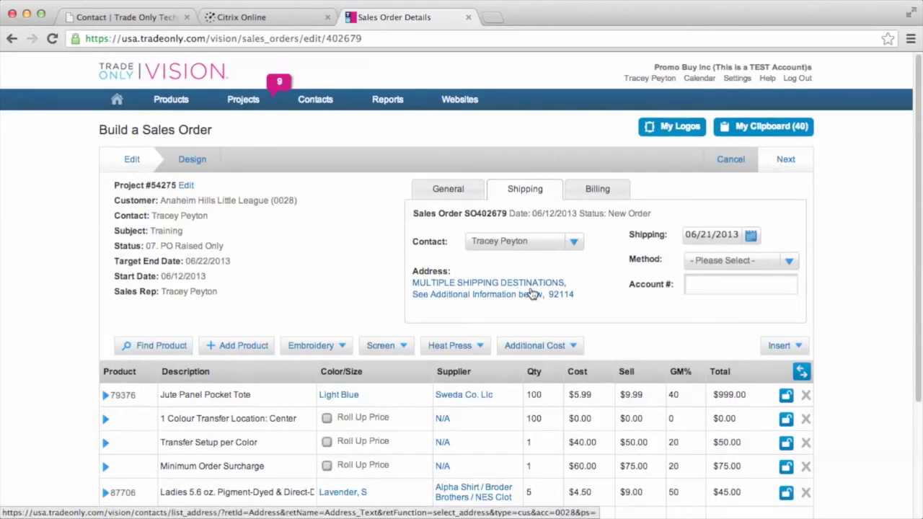
# Step: In Additional Information, note 'Tote is shipped to:' with the recipient's name, street, city and zip
pyautogui.scroll(-3, 568, 297)
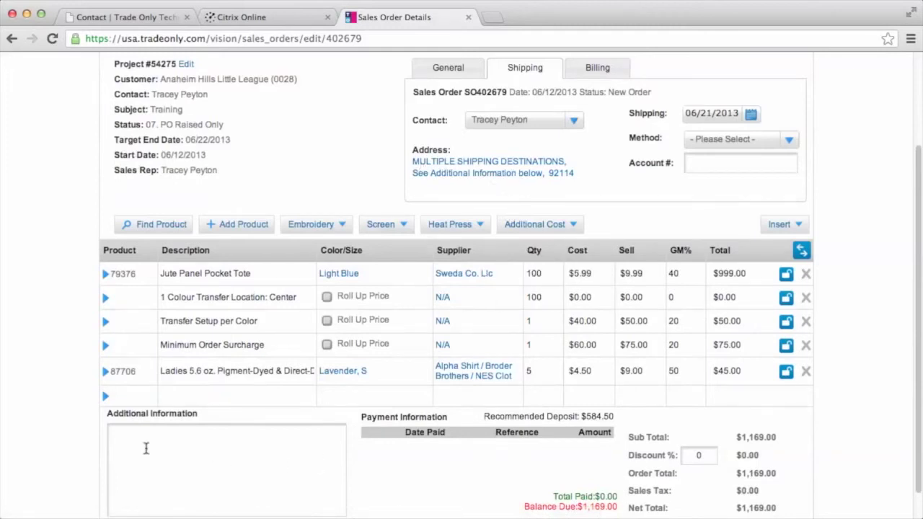
pyautogui.click(184, 461)
pyautogui.write('Tot')
pyautogui.write('e')
pyautogui.write(' is shipped')
pyautogui.write(' to ')
pyautogui.write(':')
pyautogui.press('Return')
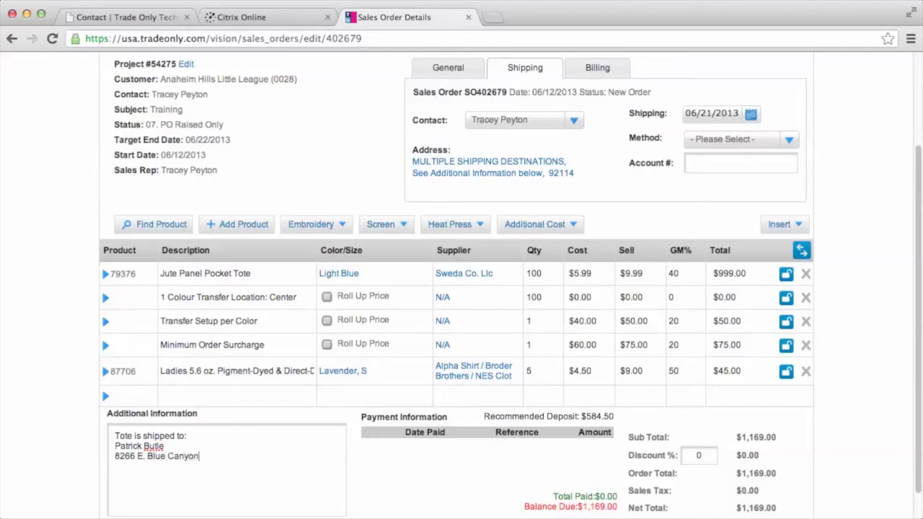
pyautogui.press('Return')
pyautogui.write('Anaheim CA 92')
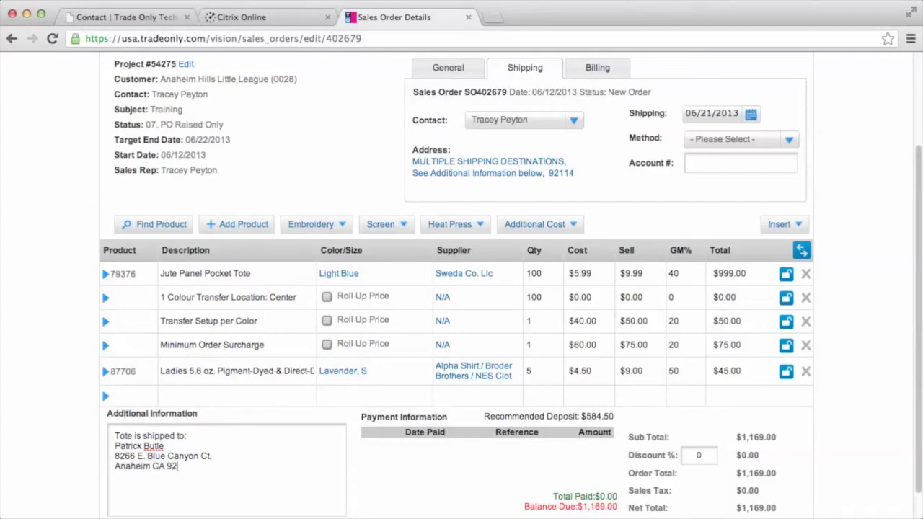
pyautogui.write('808')
# Step: Add a 'Ladies Tank ship to:' note with the recipient's name, street, city and zip
pyautogui.press('Return')
pyautogui.write('Ladies Tank ship ')
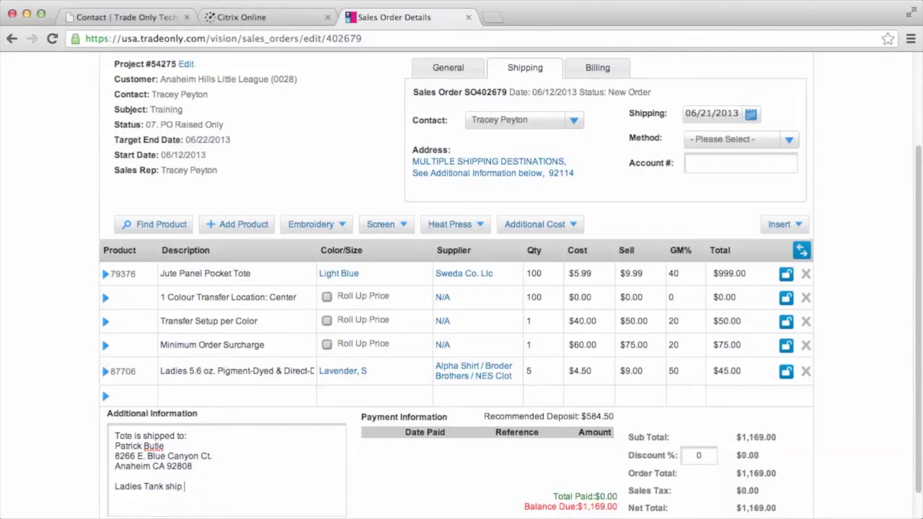
pyautogui.write('to:')
pyautogui.press('Return')
pyautogui.press('Return')
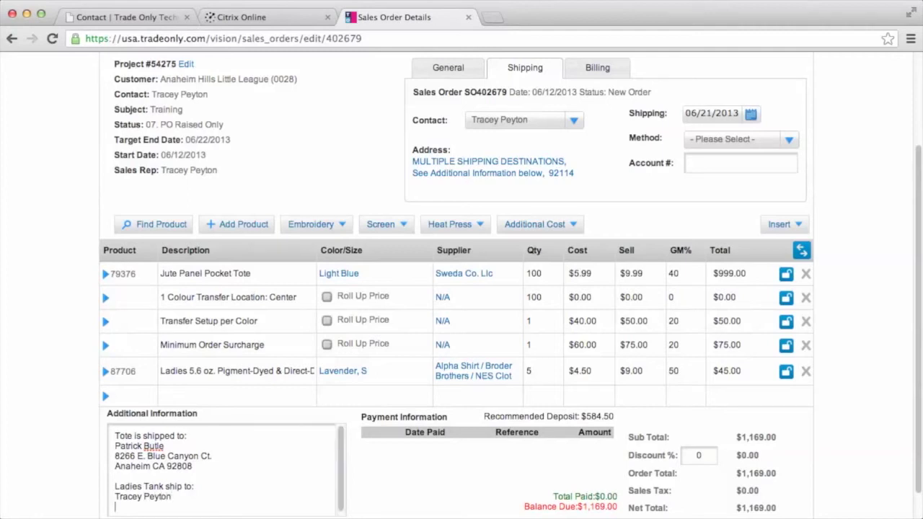
pyautogui.press('Return')
pyautogui.write('Anahe')
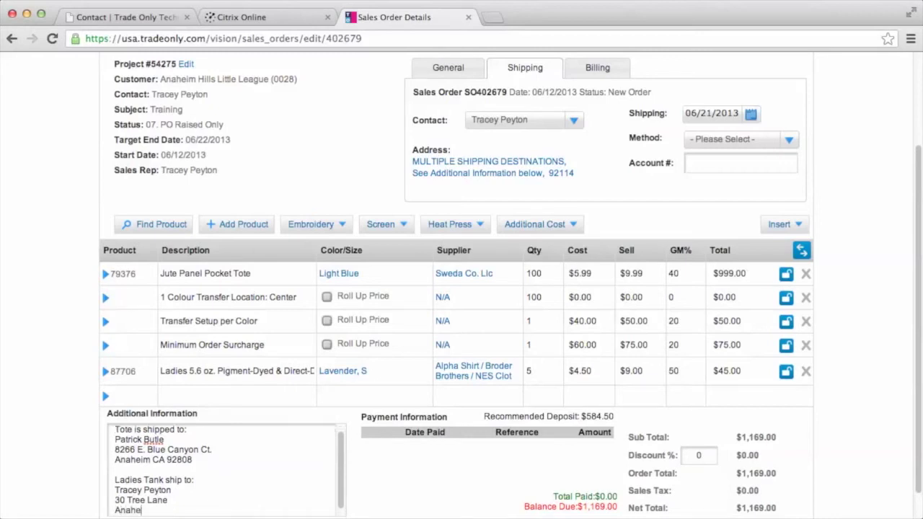
pyautogui.write('im, CA 92808')
pyautogui.scroll(-1, 863, 401)
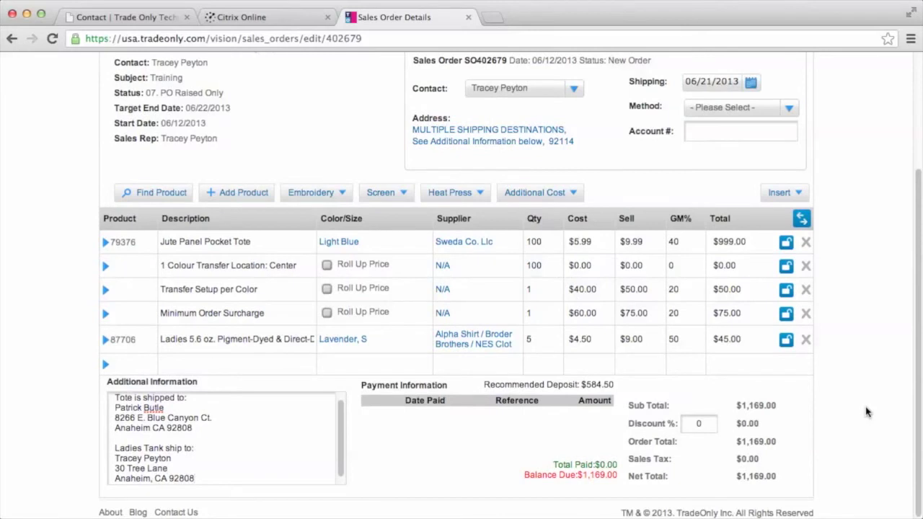
pyautogui.scroll(5, 867, 412)
# Step: Generate sales invoice 300713 from the sales order and review its lines
pyautogui.click(799, 163)
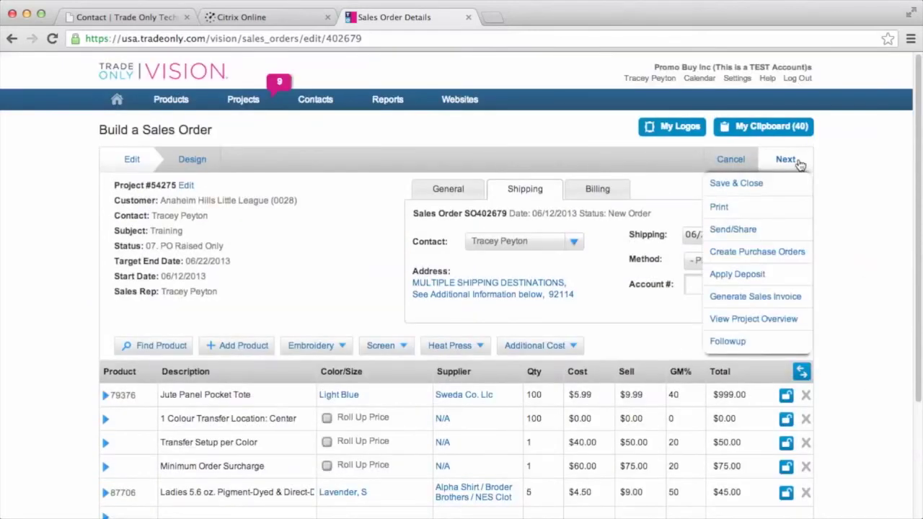
pyautogui.click(787, 301)
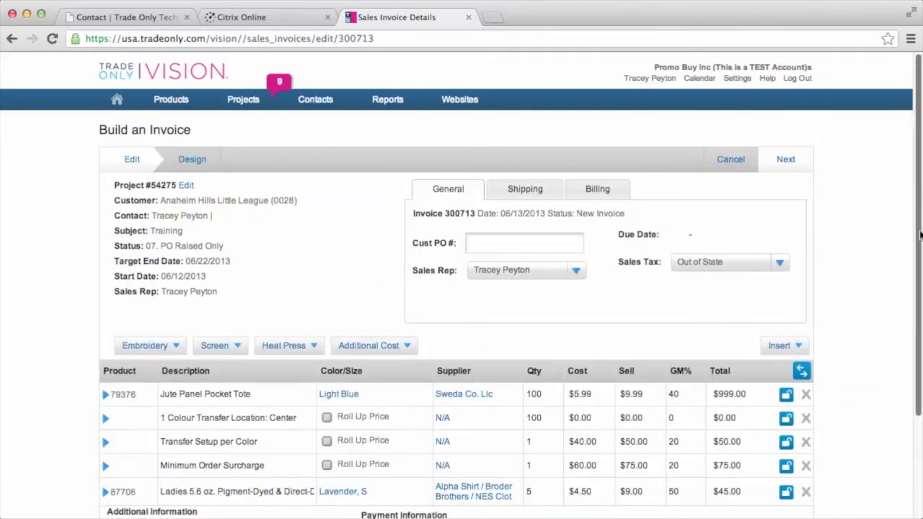
pyautogui.scroll(-3, 919, 238)
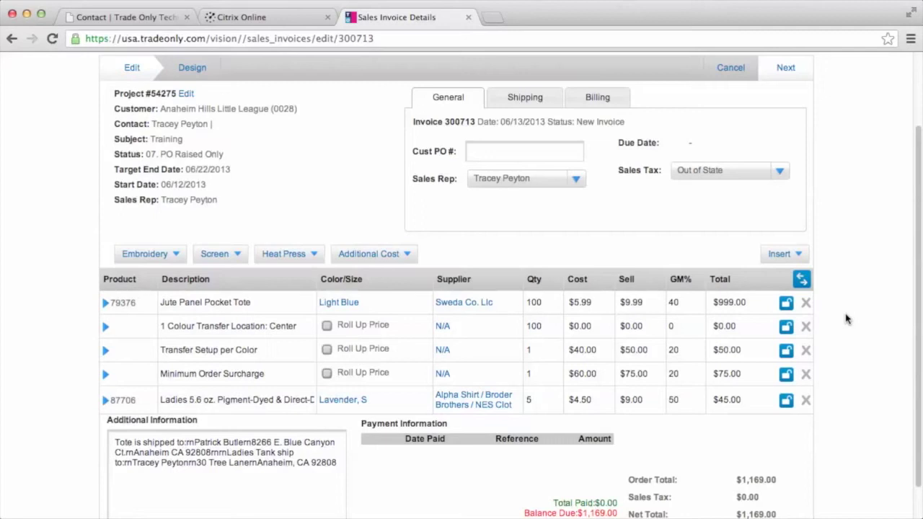
# Step: Add one Shipping additional-cost line priced at $15.00 cost and $30.00 sell, removing the duplicate
pyautogui.click(386, 256)
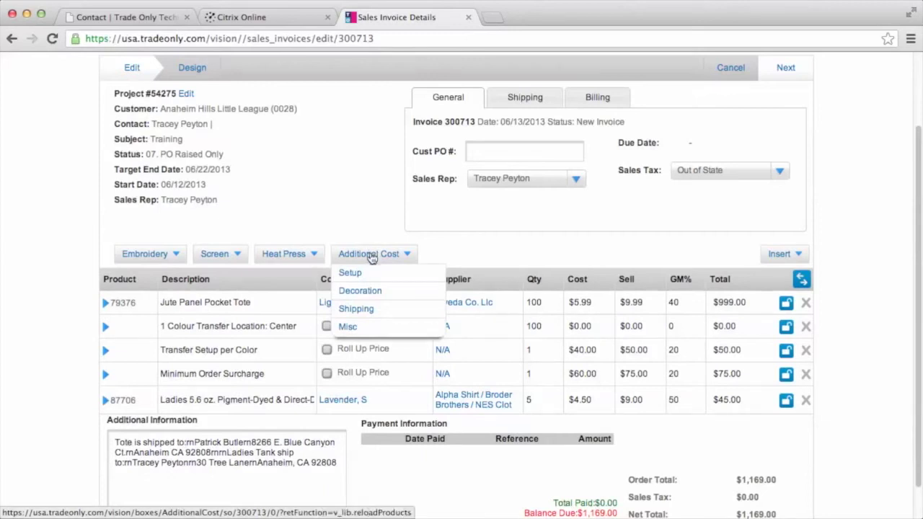
pyautogui.click(364, 312)
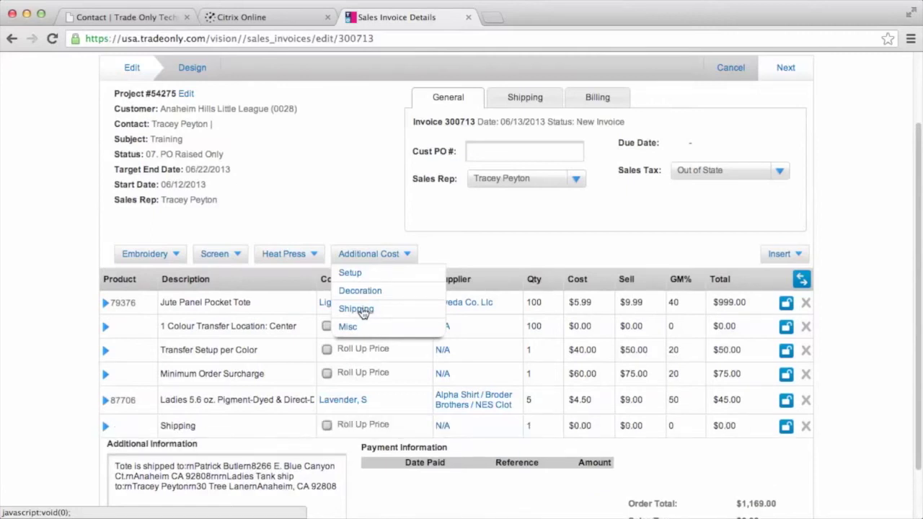
pyautogui.click(363, 312)
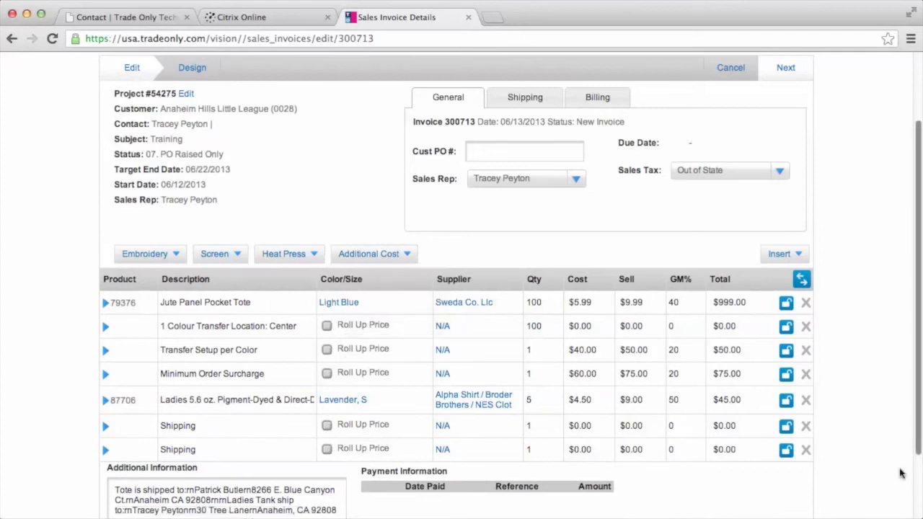
pyautogui.click(807, 450)
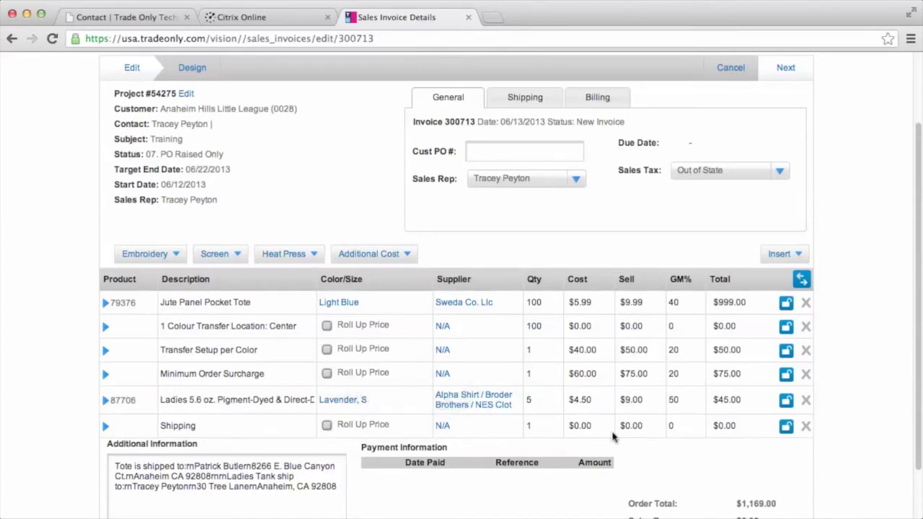
pyautogui.doubleClick(592, 426)
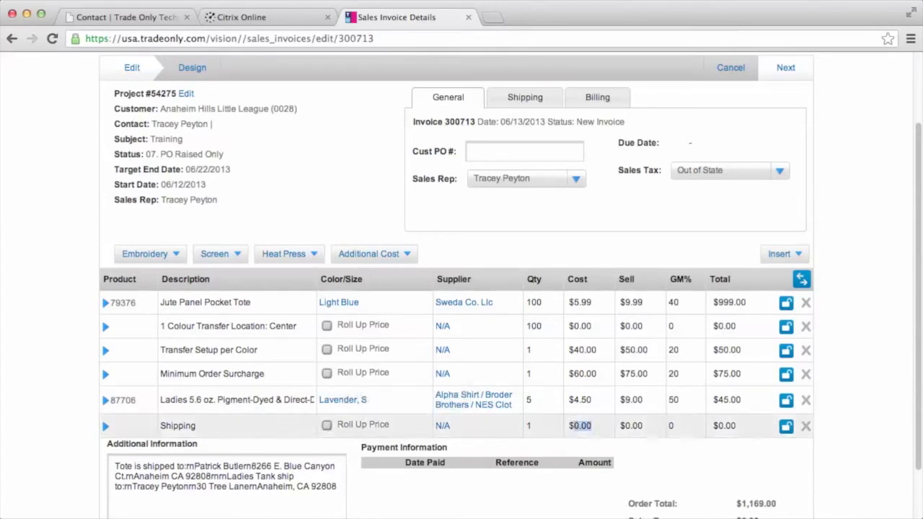
pyautogui.write('15.00')
pyautogui.press('Tab')
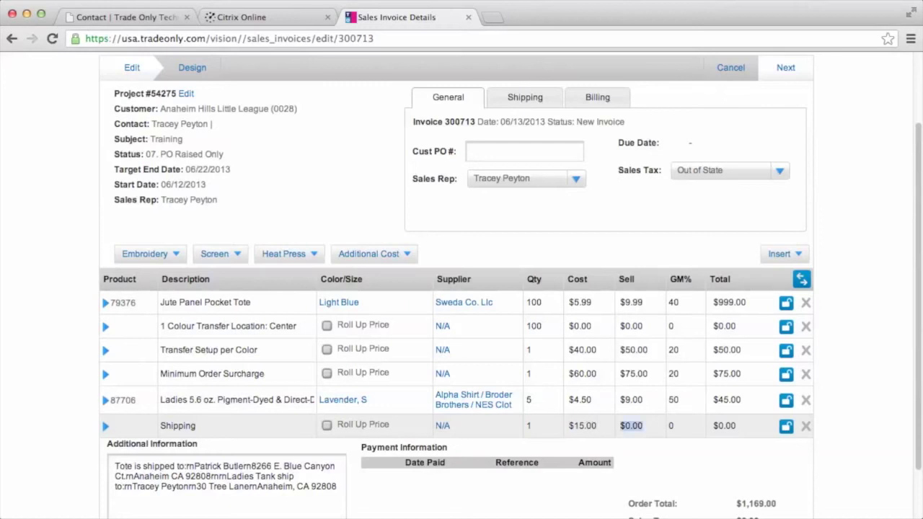
pyautogui.write('30.00')
pyautogui.press('Tab')
pyautogui.click(148, 426)
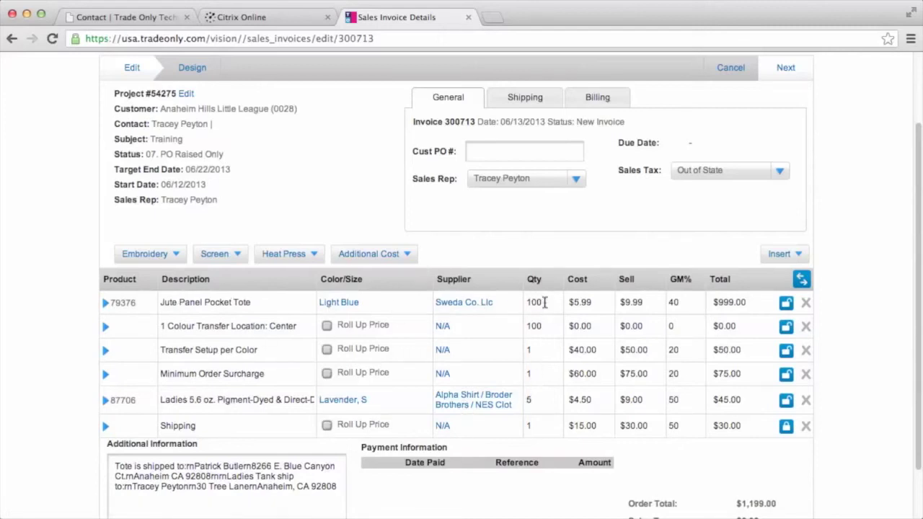
# Step: Change the tote and transfer line quantities from 100 to 90 and lock the transfer's price
pyautogui.moveTo(544, 303); pyautogui.dragTo(524, 303)
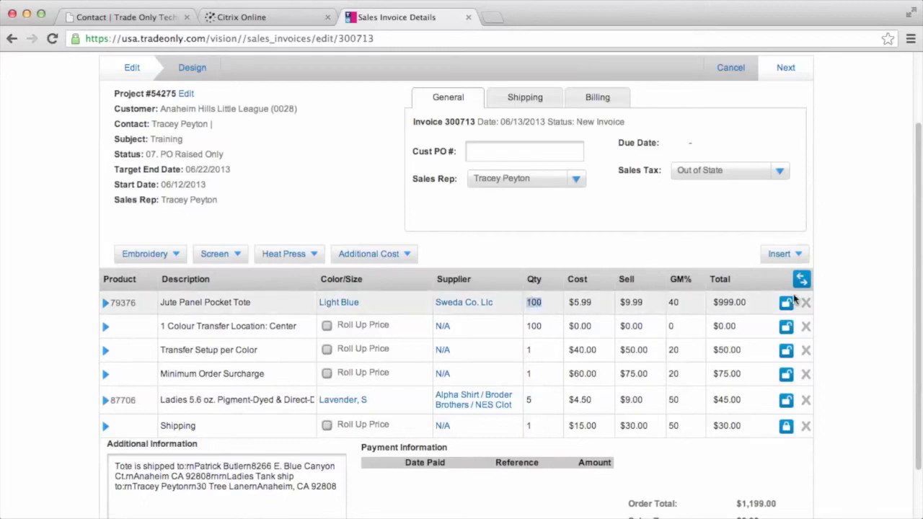
pyautogui.write('90')
pyautogui.press('Tab')
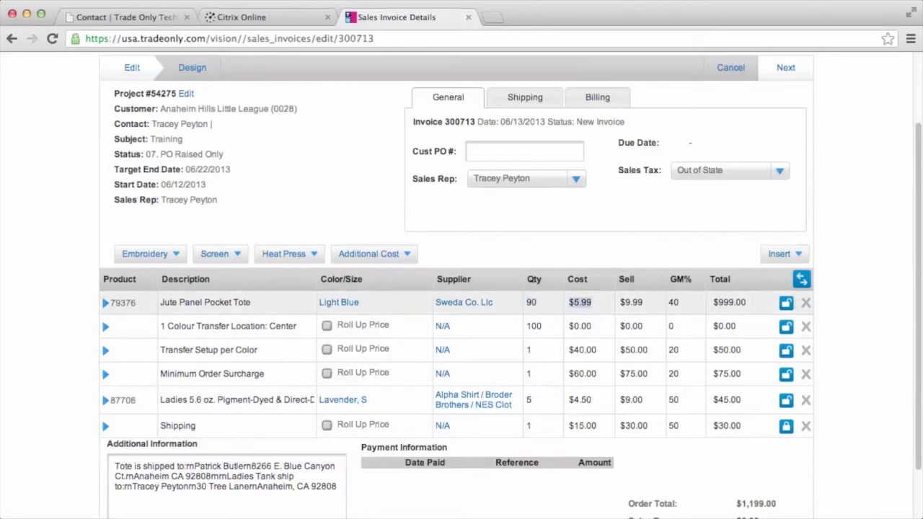
pyautogui.press('Tab')
pyautogui.press('Tab')
pyautogui.press('Tab')
pyautogui.press('Tab')
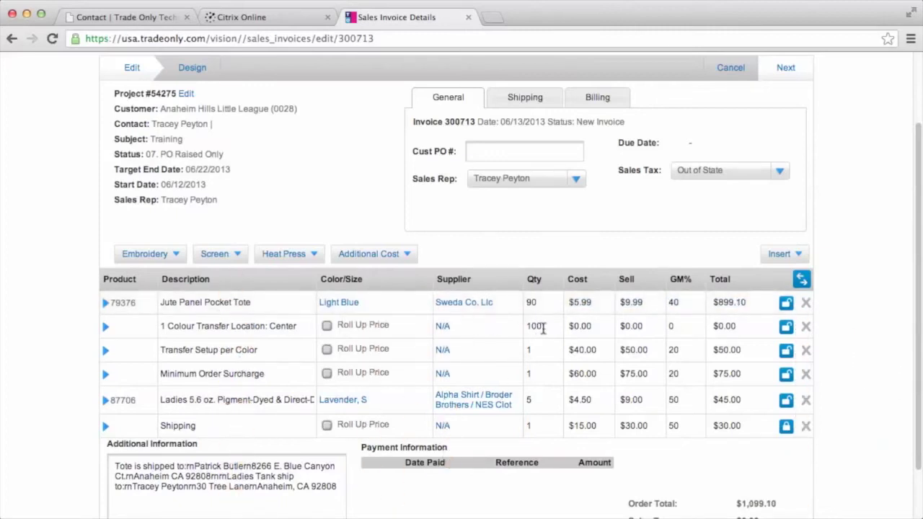
pyautogui.moveTo(543, 326); pyautogui.dragTo(525, 326)
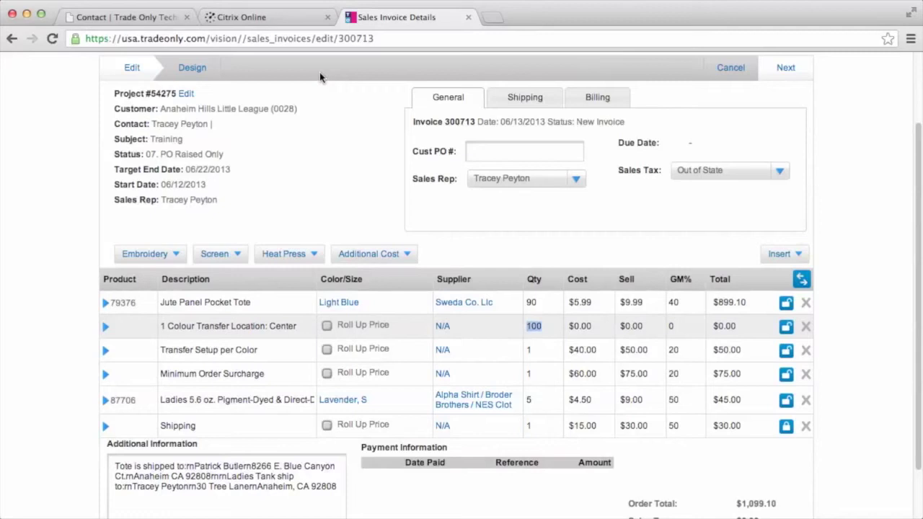
pyautogui.write('90')
pyautogui.press('Tab')
pyautogui.press('Tab')
pyautogui.press('Tab')
pyautogui.press('Tab')
pyautogui.click(153, 328)
pyautogui.click(786, 328)
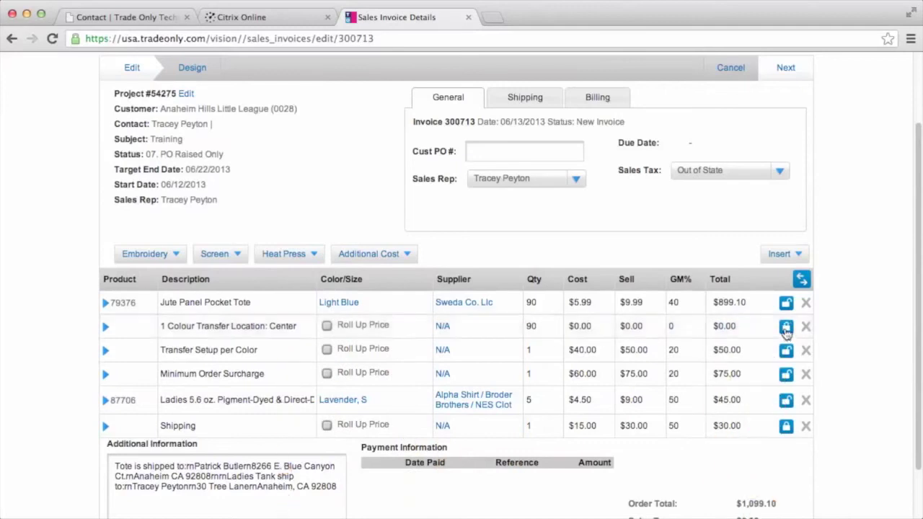
# Step: Reprice the 1 Colour Transfer line to .40 cost and .80 sell, totalling $72.00
pyautogui.click(595, 327)
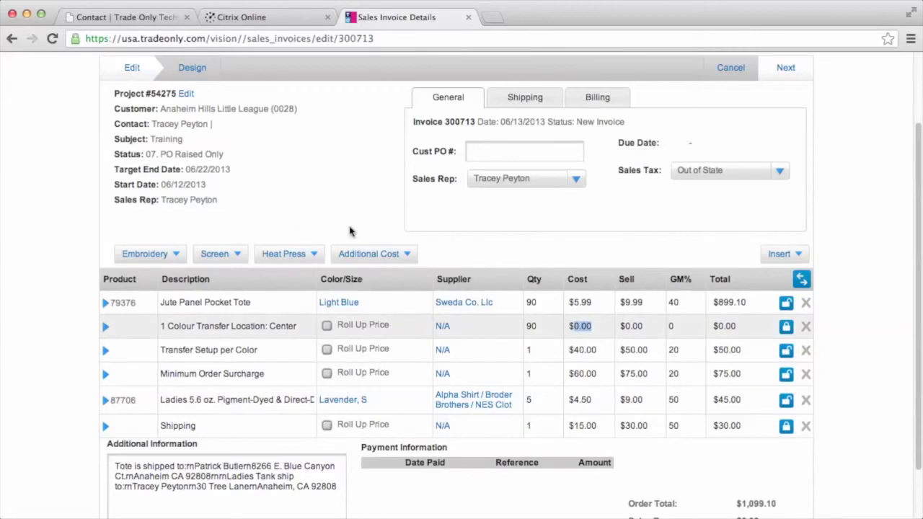
pyautogui.press('BackSpace')
pyautogui.press('Tab')
pyautogui.press('BackSpace')
pyautogui.press('Tab')
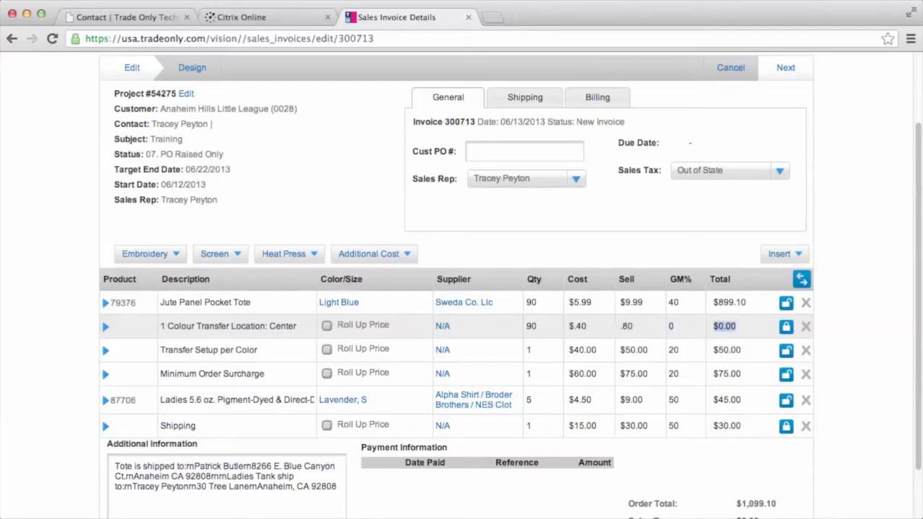
pyautogui.click(149, 329)
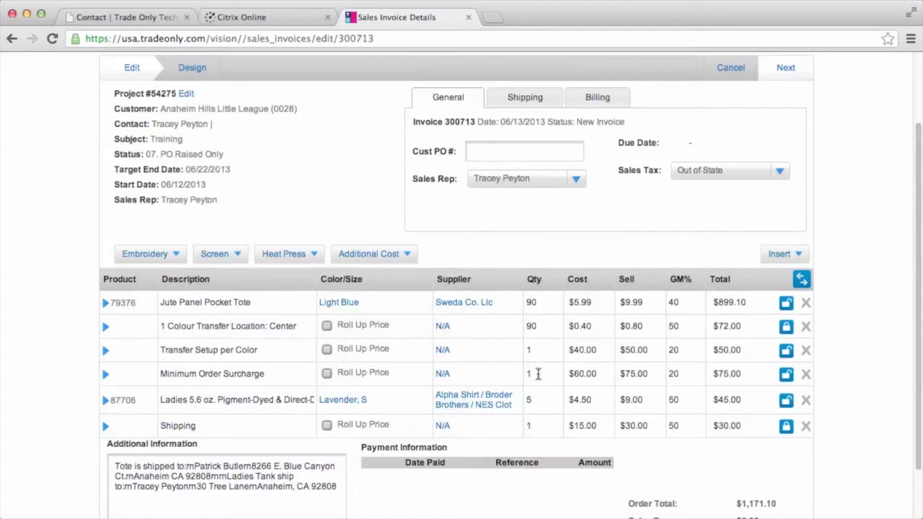
pyautogui.click(404, 258)
# Step: Check the additional cost types, then view invoice 300713's shipping contact and address
pyautogui.moveTo(318, 254)
pyautogui.click(365, 254)
pyautogui.click(518, 102)
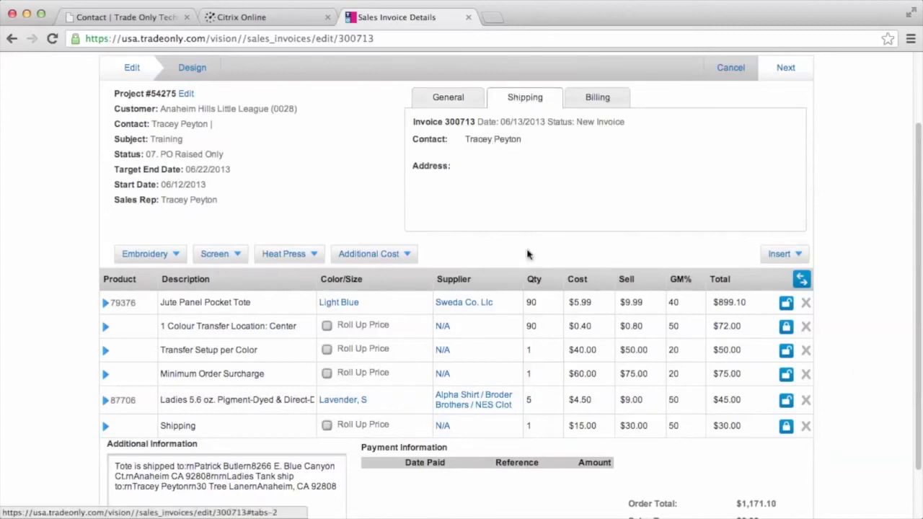
# Step: Review the invoice's billing contact on the Billing tab, keeping the same contact
pyautogui.click(595, 95)
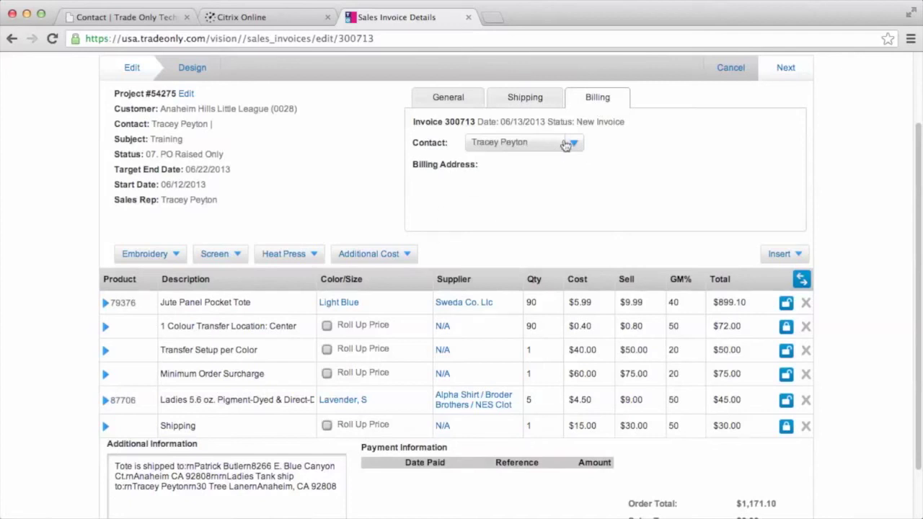
pyautogui.click(576, 144)
pyautogui.click(536, 178)
# Step: Return to the General details and move on to invoice 300713's Design step
pyautogui.click(450, 99)
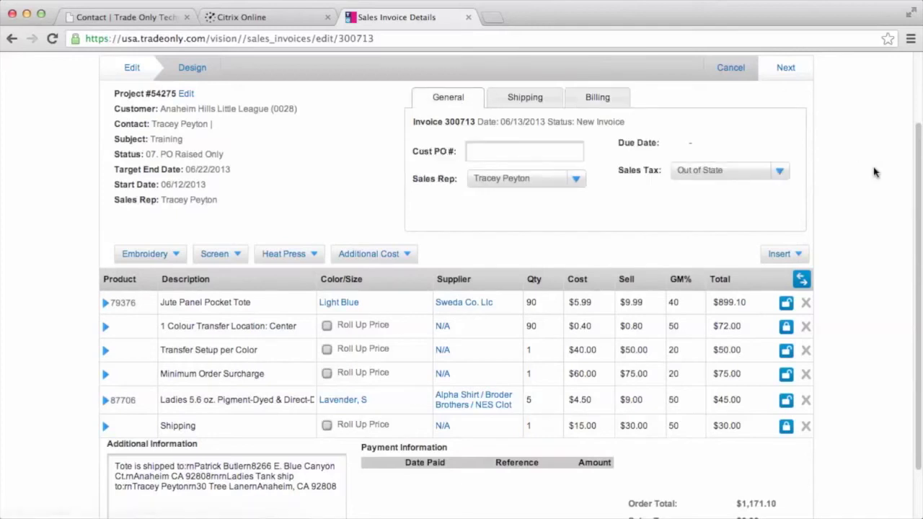
pyautogui.scroll(-2, 887, 193)
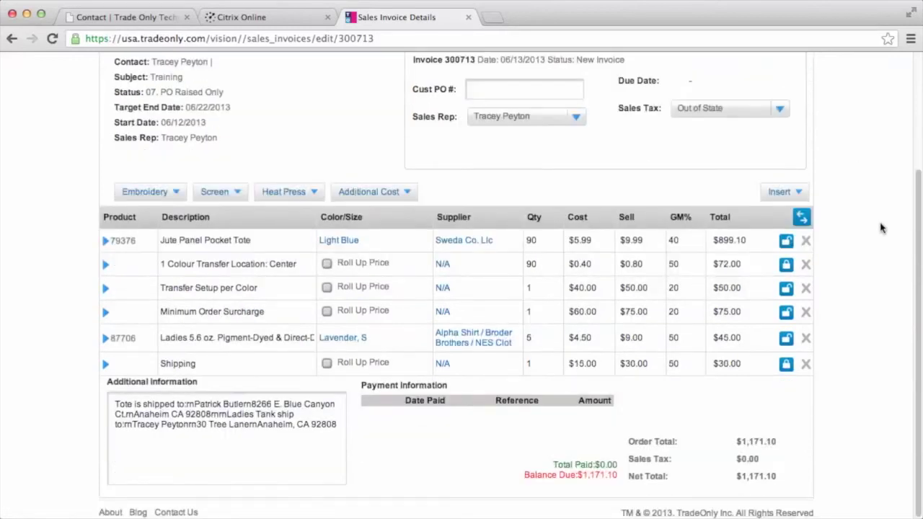
pyautogui.scroll(5, 872, 321)
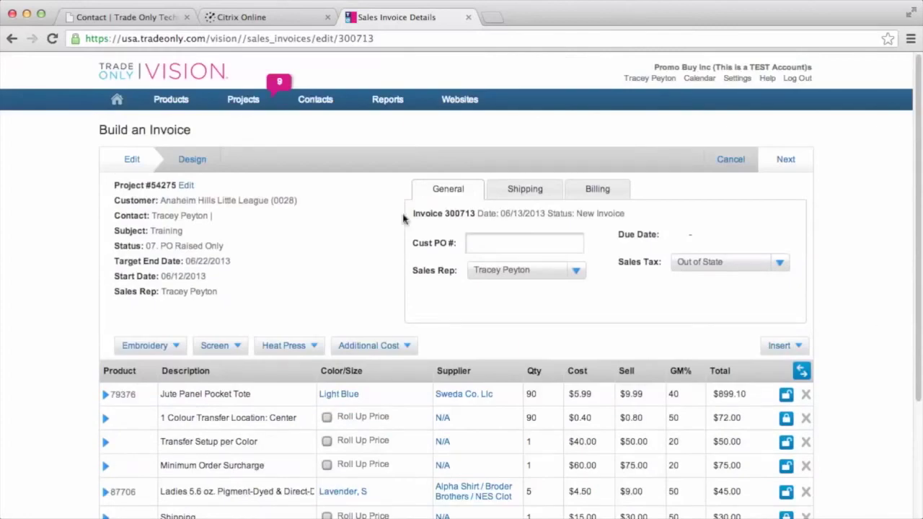
pyautogui.click(193, 160)
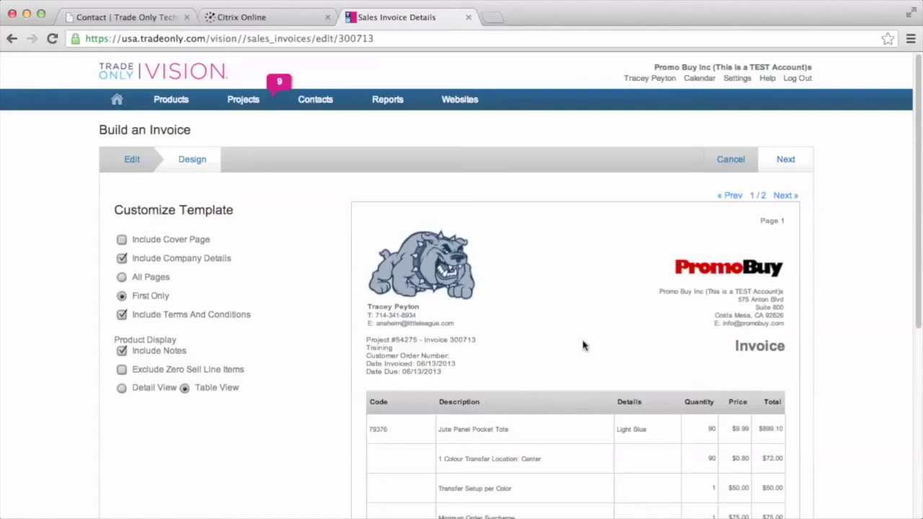
# Step: Review both pages of the invoice 300713 preview, then go back to the Edit step
pyautogui.scroll(-3, 584, 343)
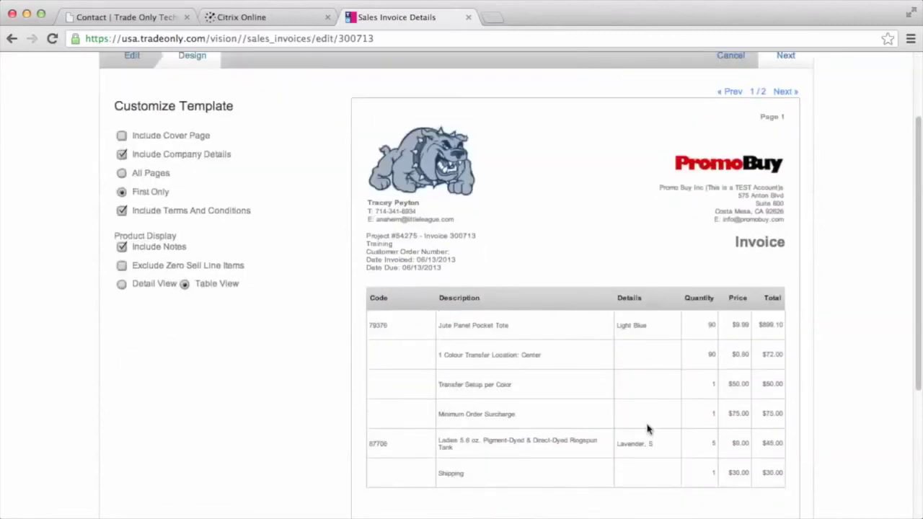
pyautogui.scroll(-3, 671, 357)
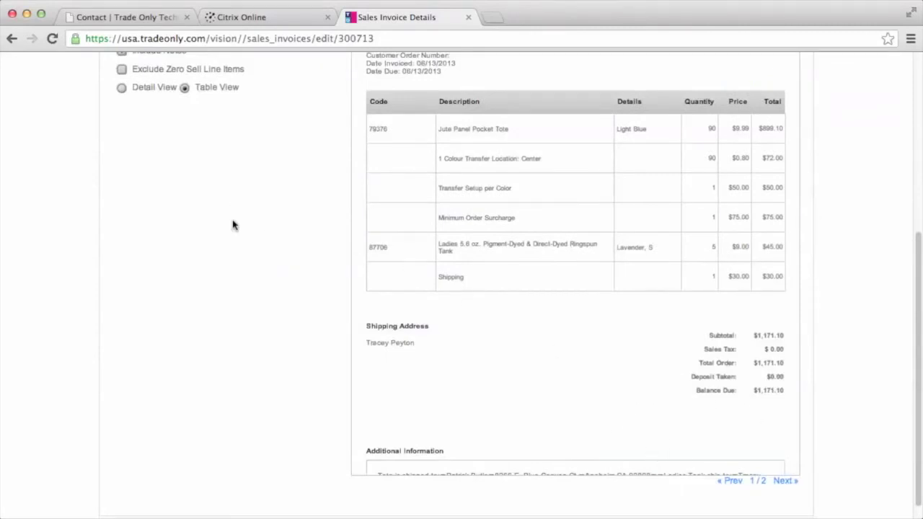
pyautogui.scroll(2, 233, 223)
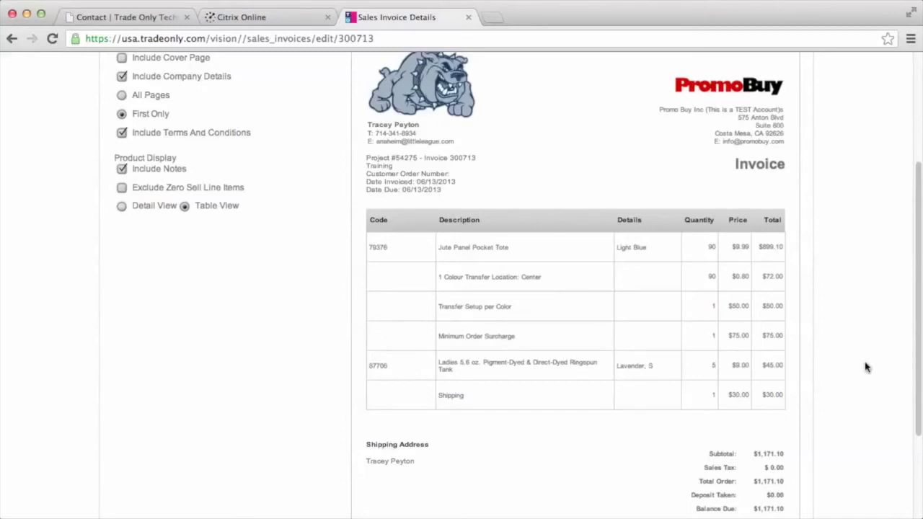
pyautogui.scroll(3, 299, 292)
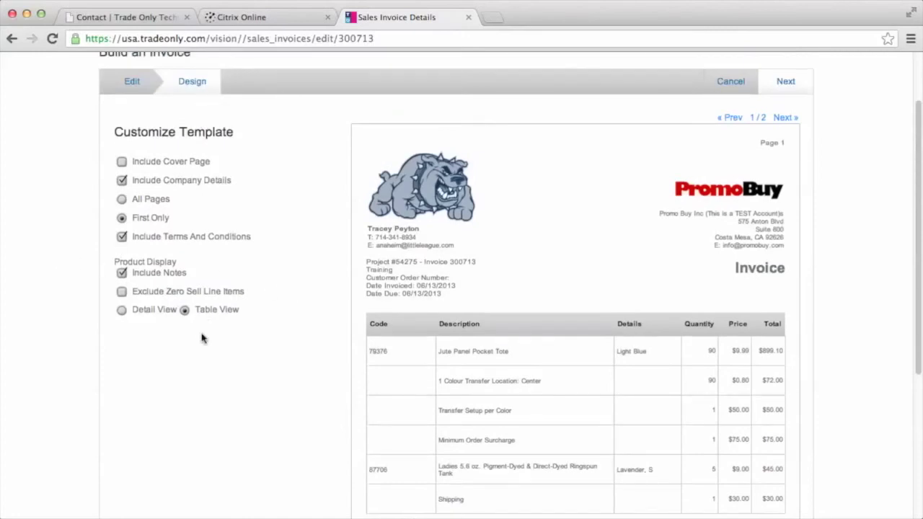
pyautogui.click(787, 118)
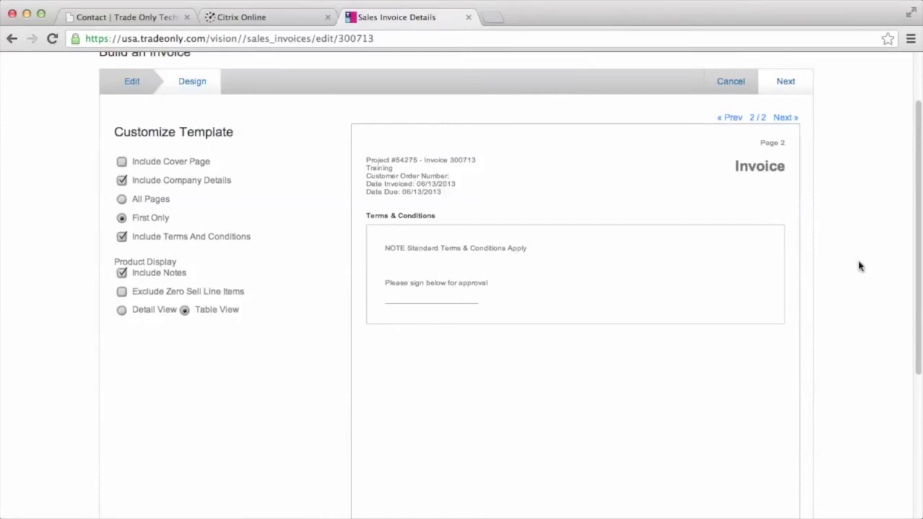
pyautogui.click(131, 83)
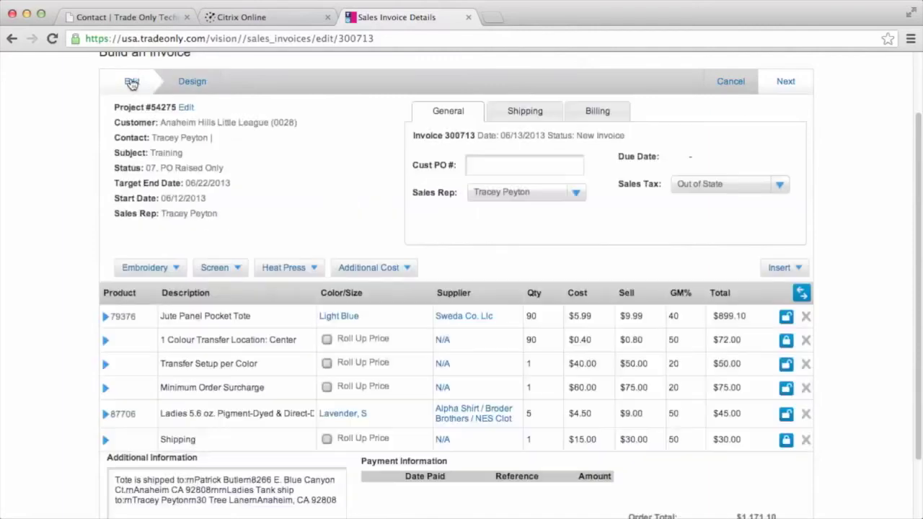
# Step: Generate the invoice 300713 PDF via Send/Share, then cancel the email without sending
pyautogui.click(788, 88)
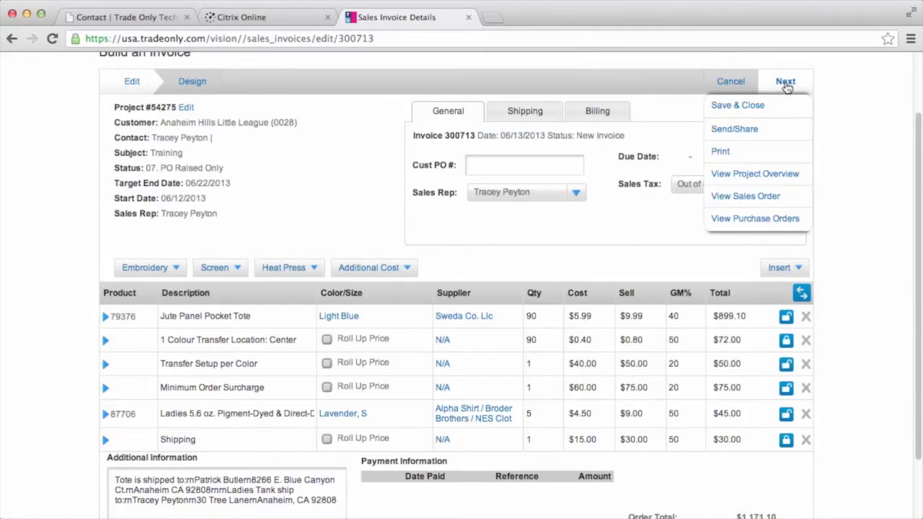
pyautogui.click(750, 134)
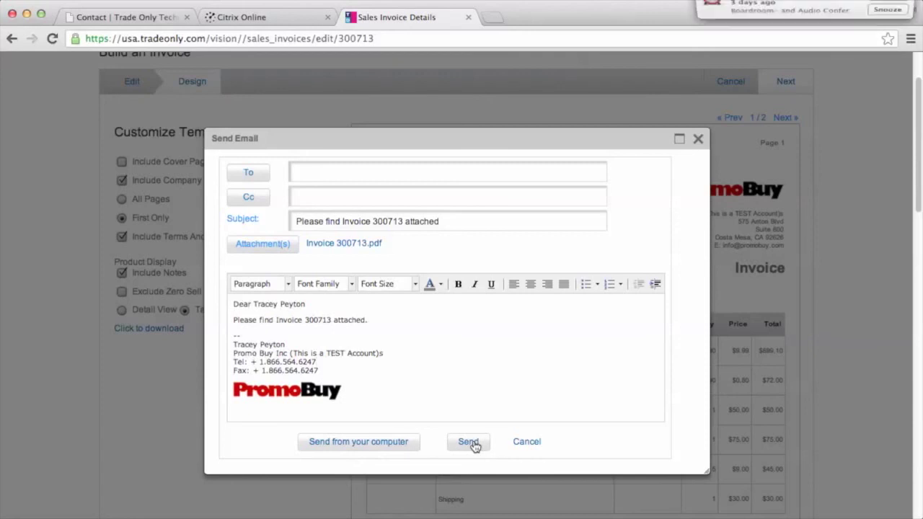
pyautogui.click(532, 443)
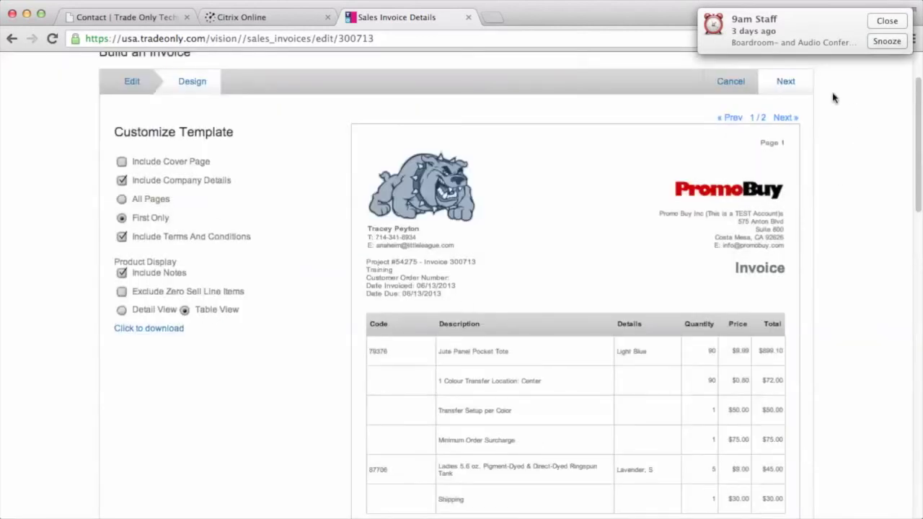
pyautogui.click(805, 88)
# Step: Open project 54275 from the projects overview and view its invoice 300713, marked Printed at $1171.10
pyautogui.scroll(2, 315, 150)
pyautogui.moveTo(247, 106)
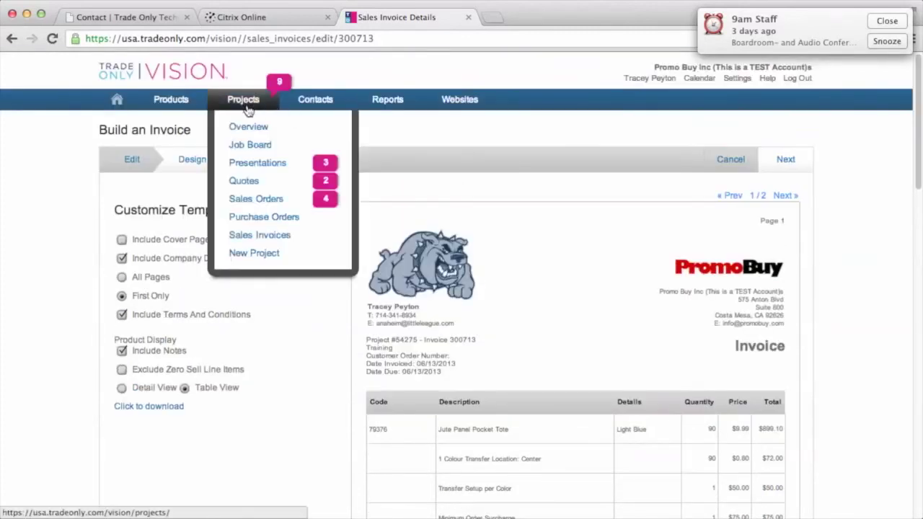
pyautogui.click(248, 129)
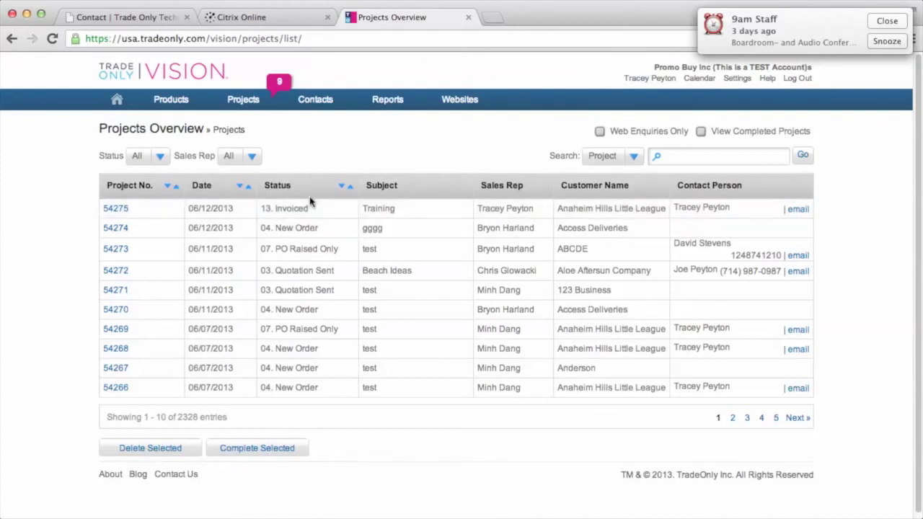
pyautogui.click(116, 209)
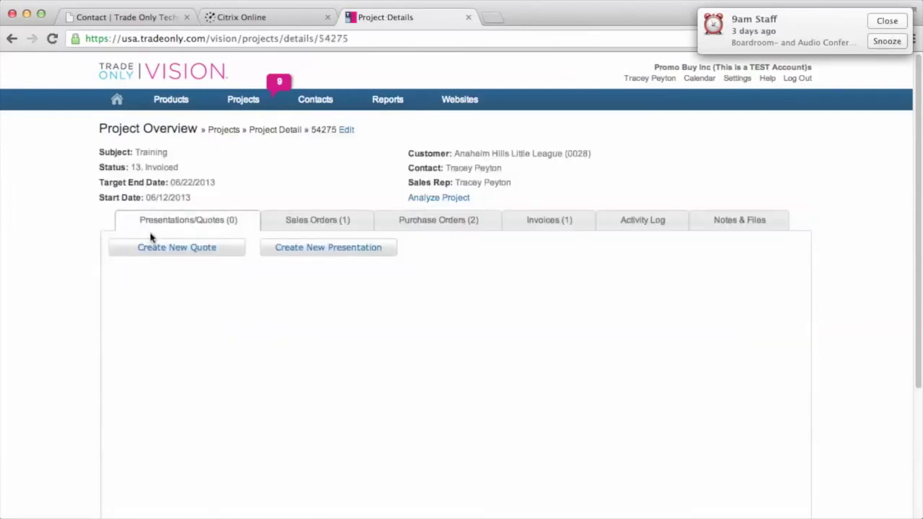
pyautogui.click(314, 221)
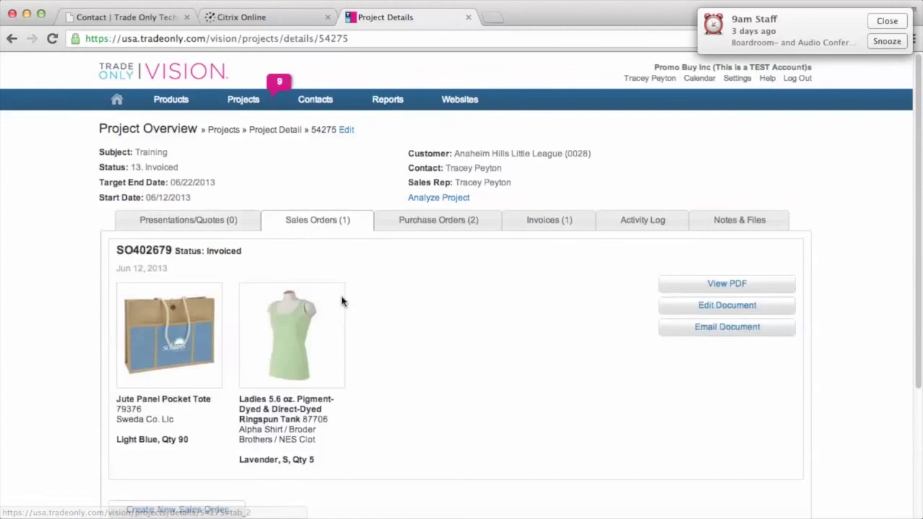
pyautogui.click(438, 228)
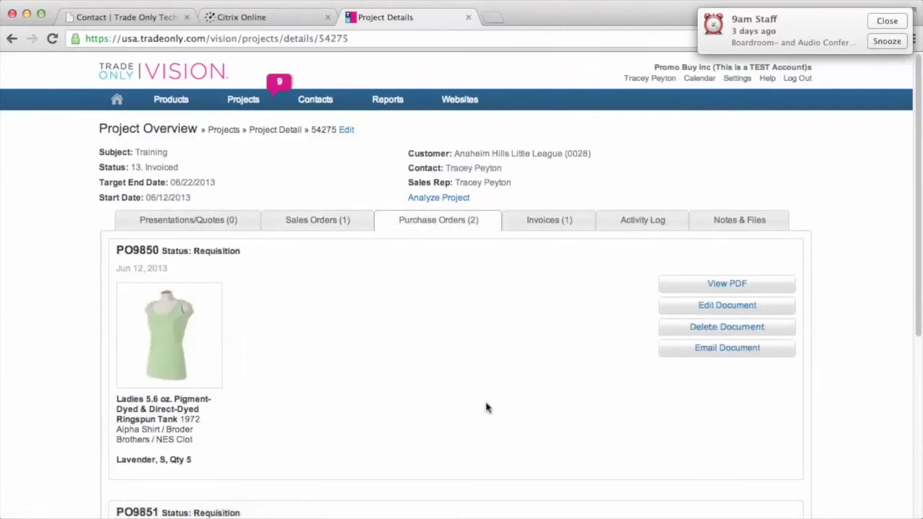
pyautogui.click(546, 222)
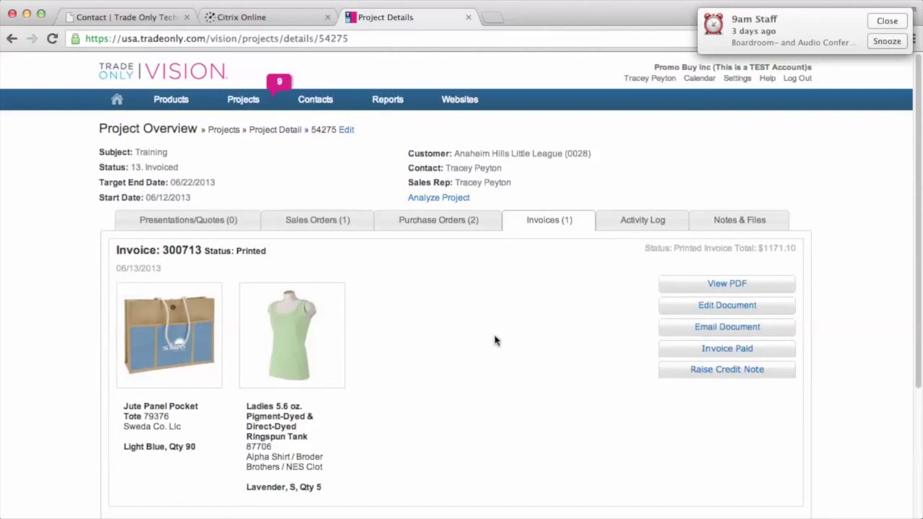
pyautogui.moveTo(263, 101)
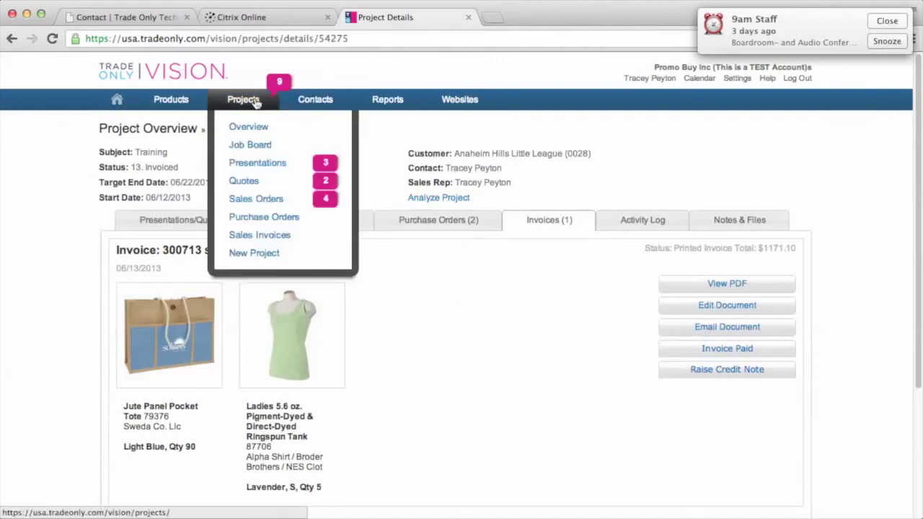
# Step: Open the Sales Invoice Overview and include fully paid invoices, listing 37 Paid entries
pyautogui.click(259, 238)
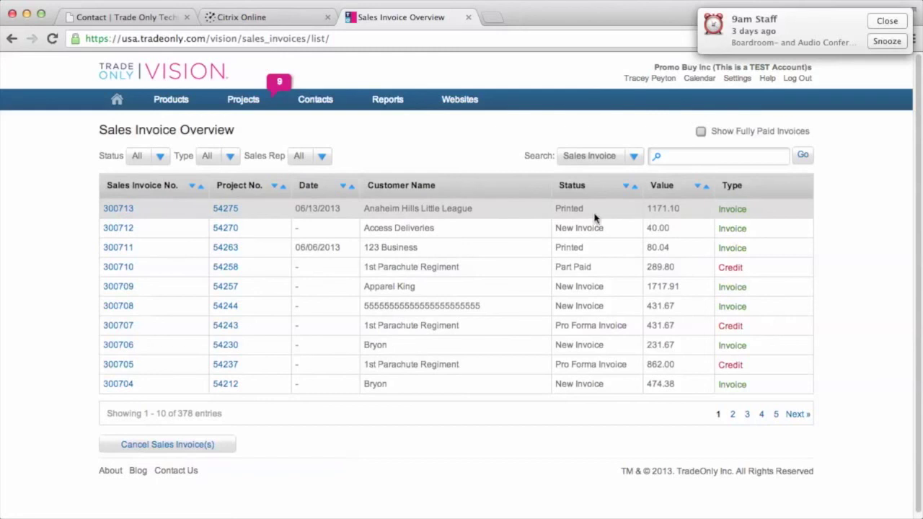
pyautogui.click(701, 133)
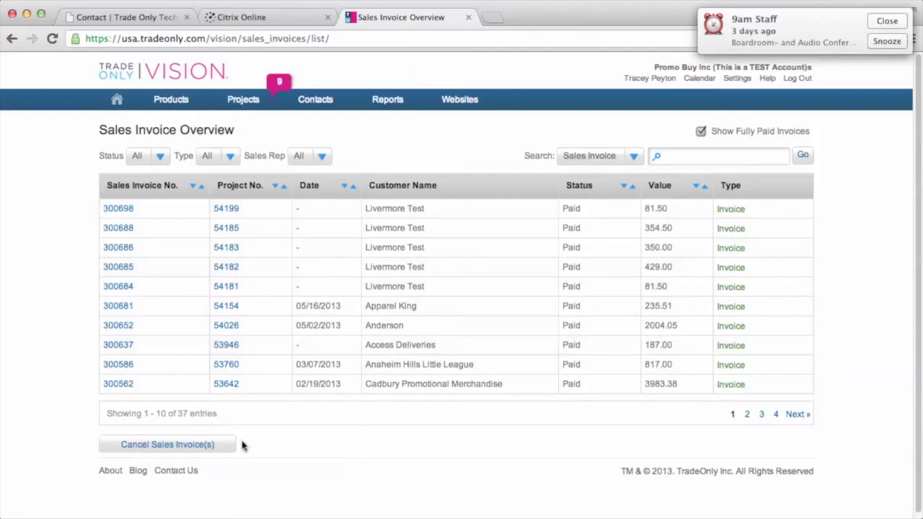
pyautogui.click(167, 445)
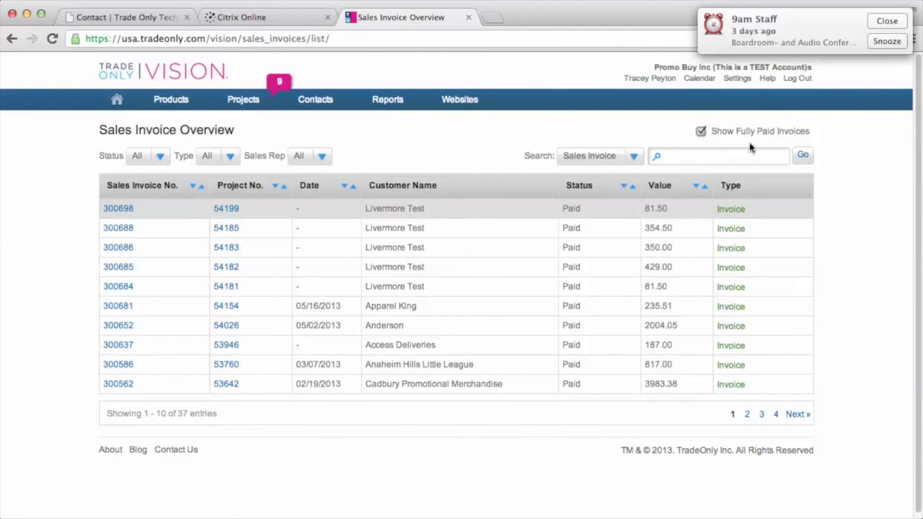
pyautogui.click(701, 131)
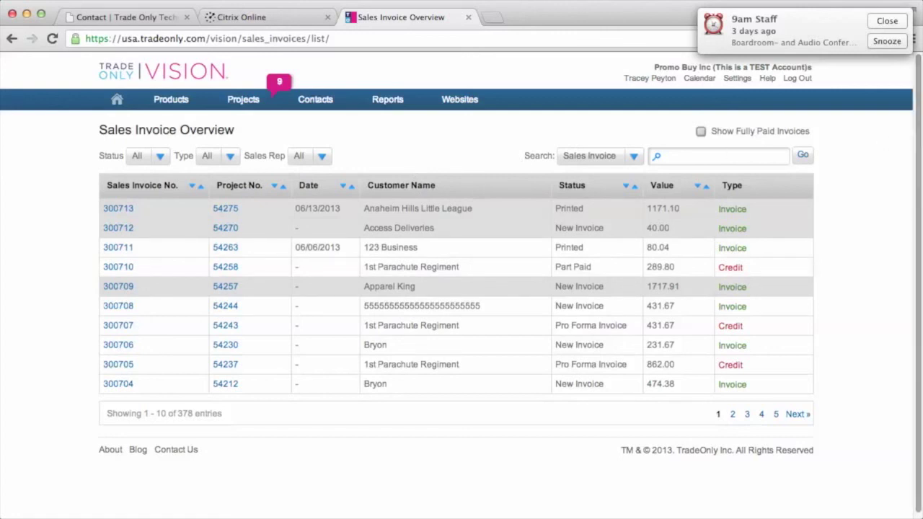
pyautogui.click(388, 100)
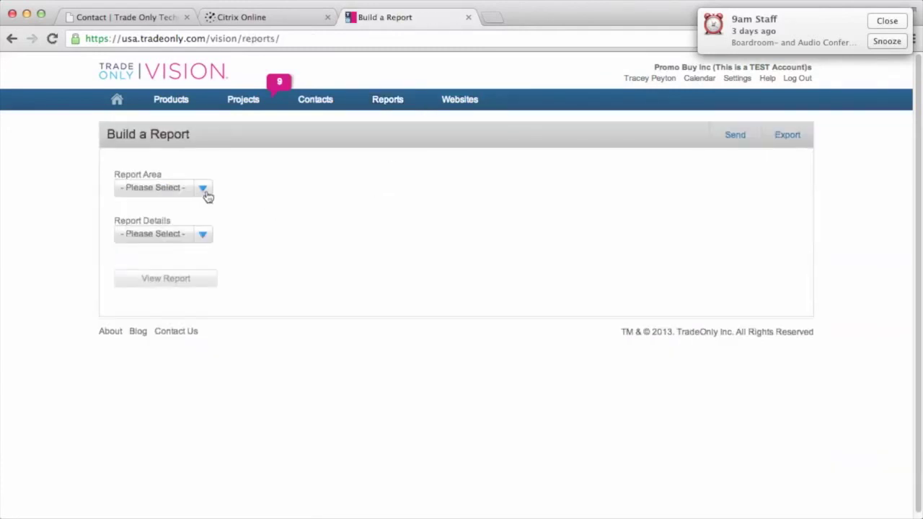
# Step: Build the This Month Sales Invoices due to Pay report, showing three invoices totalling 1344.14
pyautogui.click(204, 190)
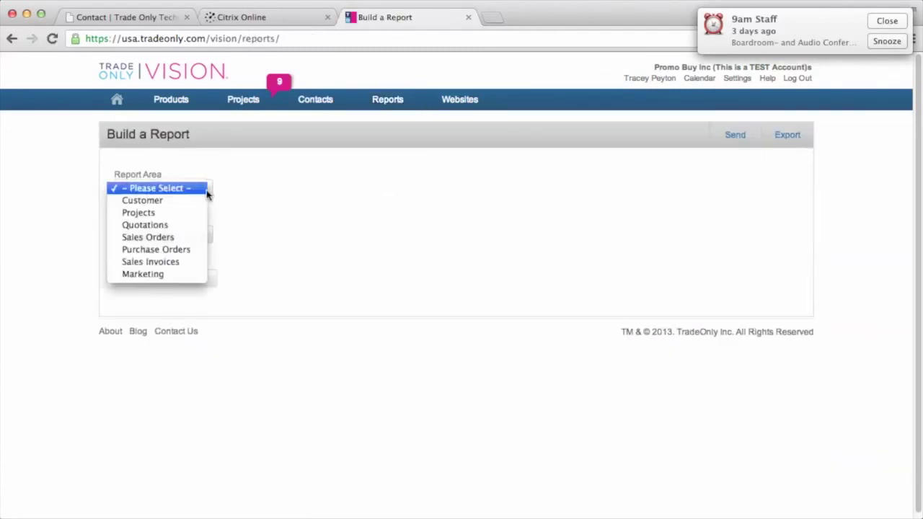
pyautogui.click(178, 263)
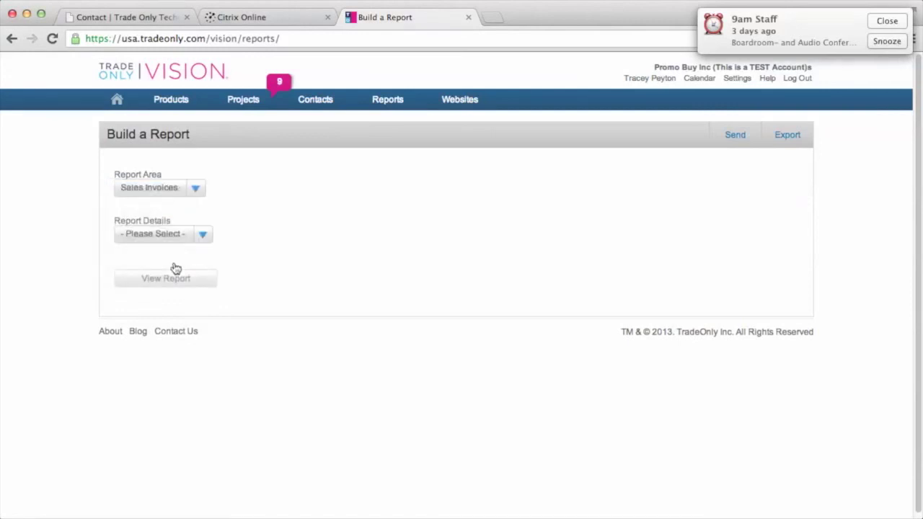
pyautogui.click(204, 239)
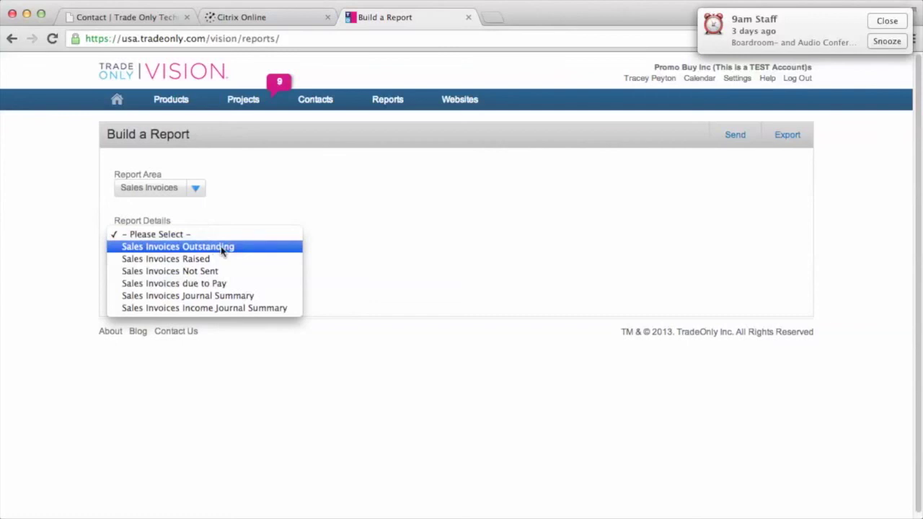
pyautogui.click(189, 285)
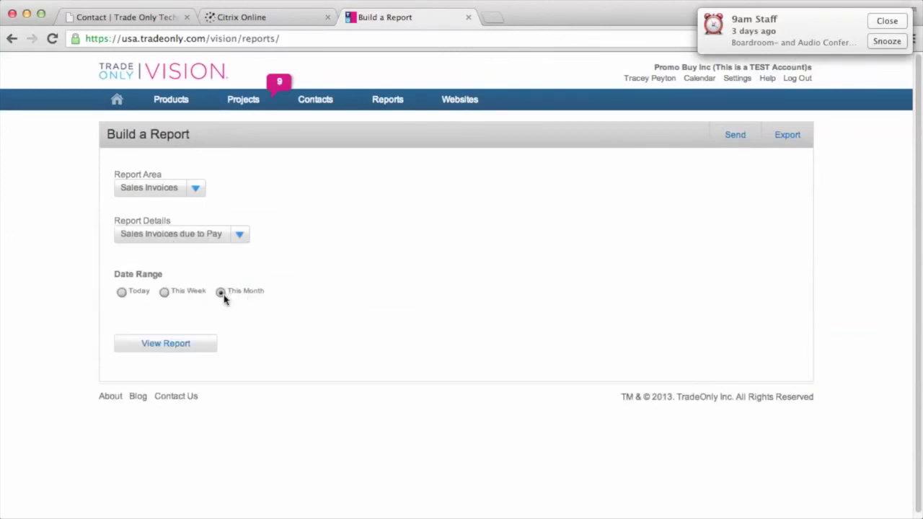
pyautogui.click(187, 344)
pyautogui.scroll(-1, 499, 346)
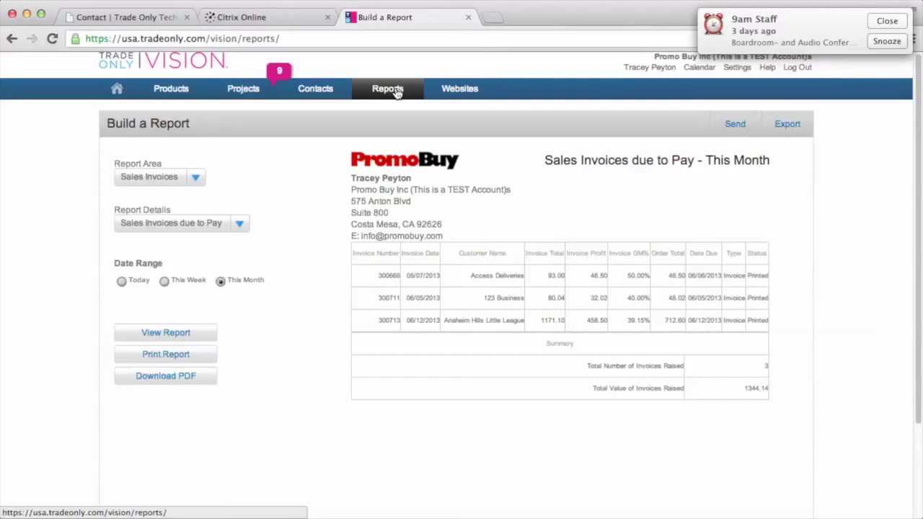
pyautogui.click(883, 41)
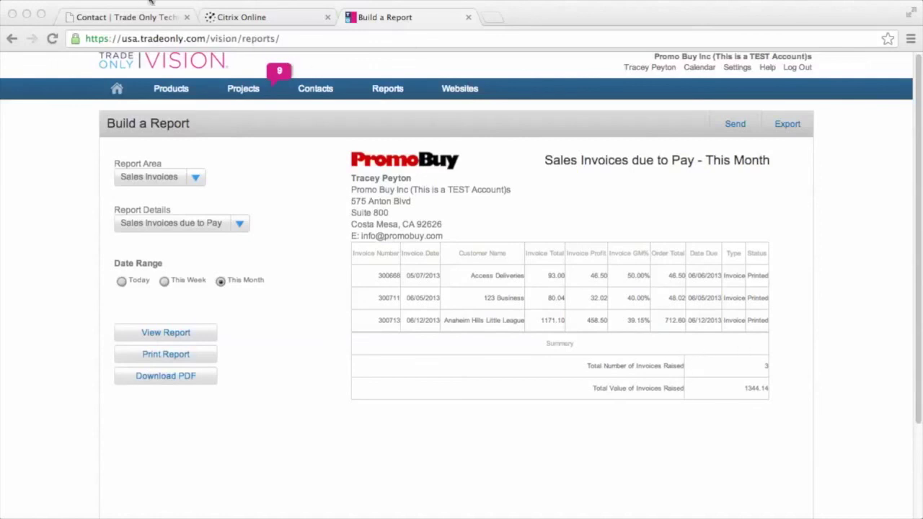
# Step: On the TradeOnly support site, go to Training > Helpsheets > VISION Helpsheets
pyautogui.click(129, 21)
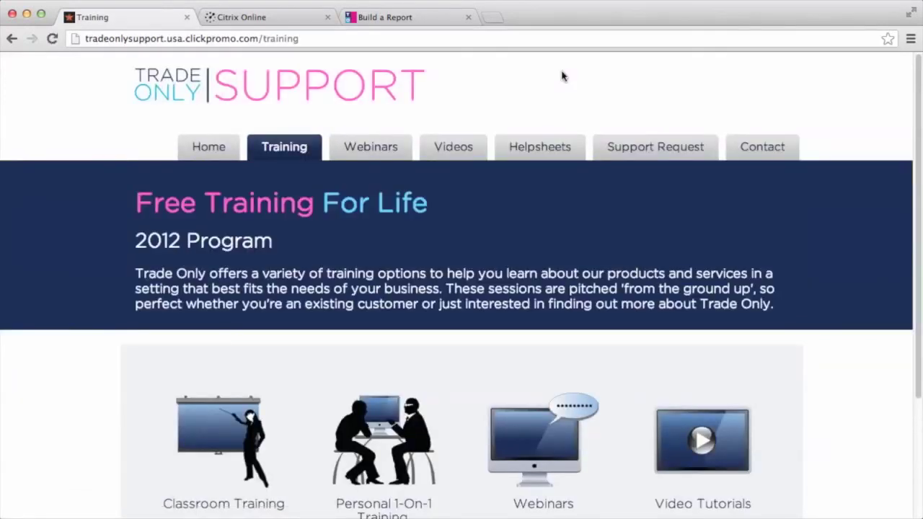
pyautogui.scroll(-2, 844, 340)
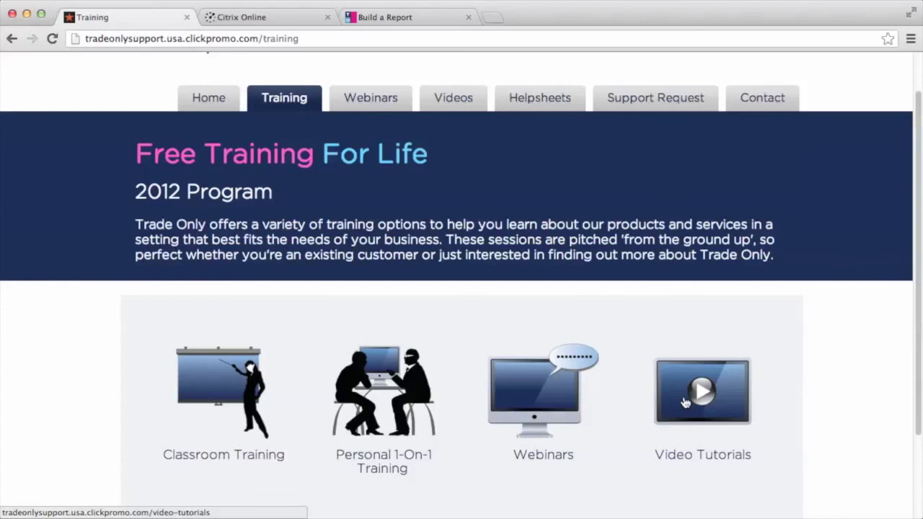
pyautogui.moveTo(530, 103)
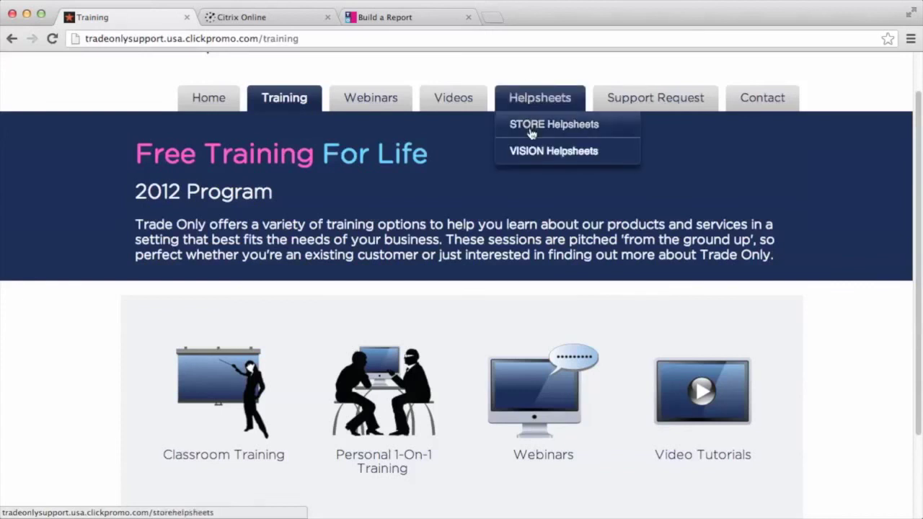
pyautogui.click(533, 153)
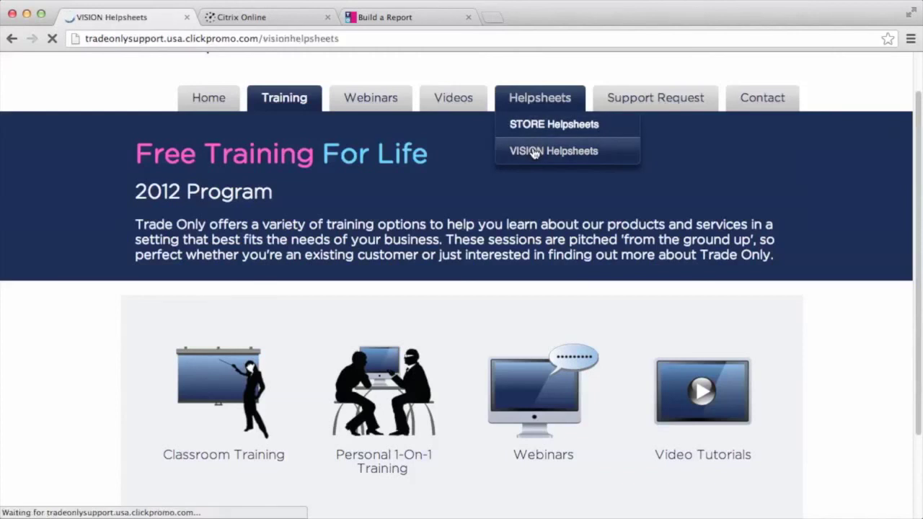
pyautogui.scroll(-3, 331, 416)
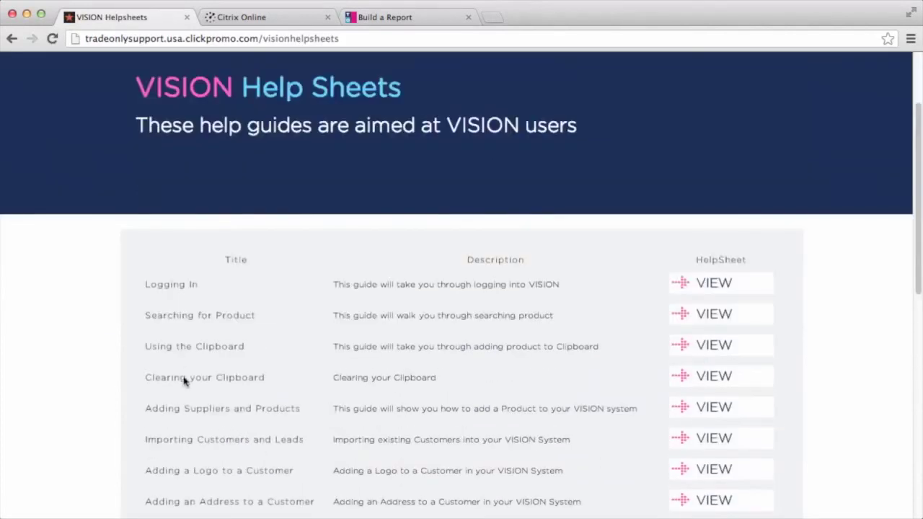